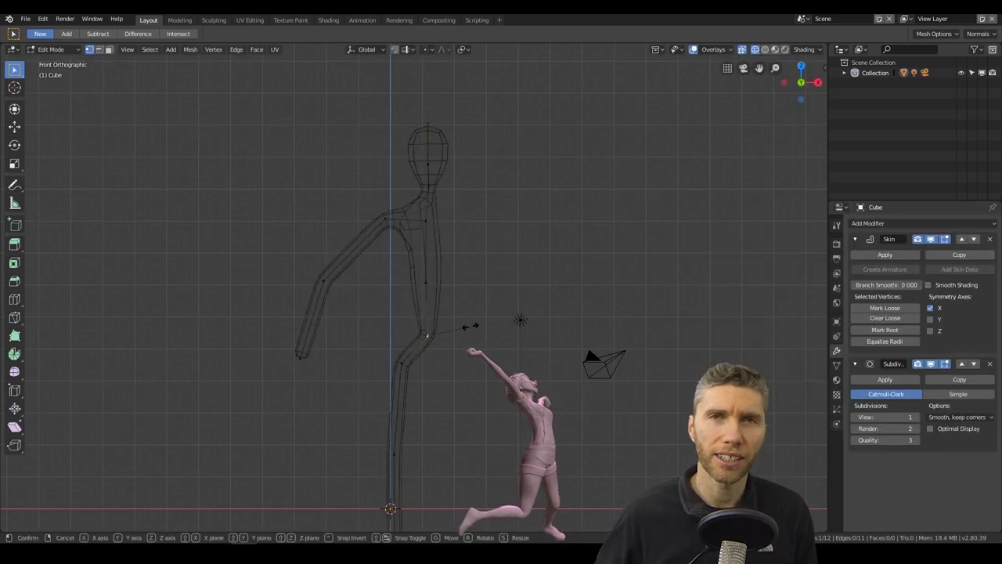
Finish sizing the limb's skin thickness, then orbit the body mesh in perspective view
{"action": "key", "text": "g"}
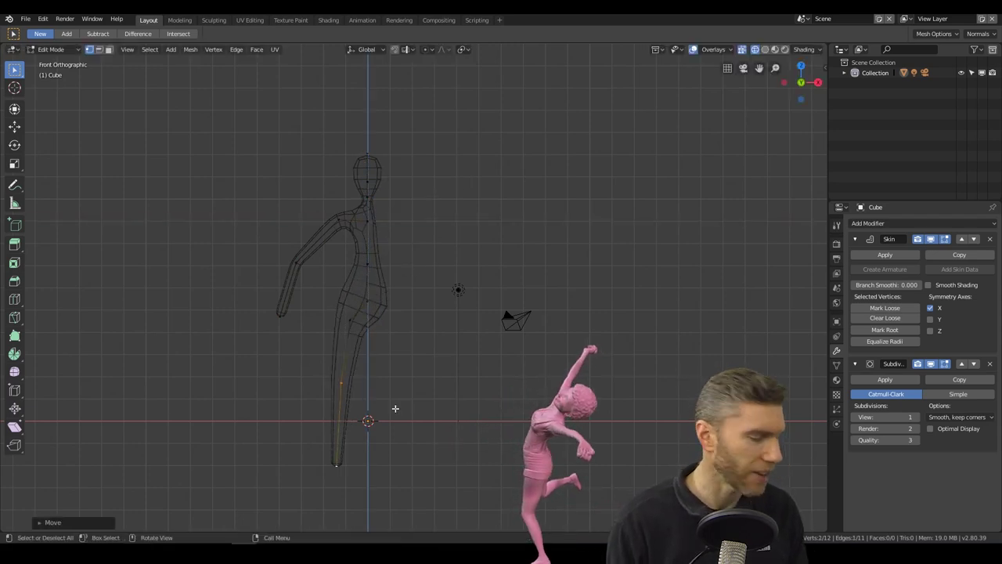
{"action": "key", "text": "shift+z"}
{"action": "middle_click_drag", "start_coordinate": [410, 367], "coordinate": [487, 316]}
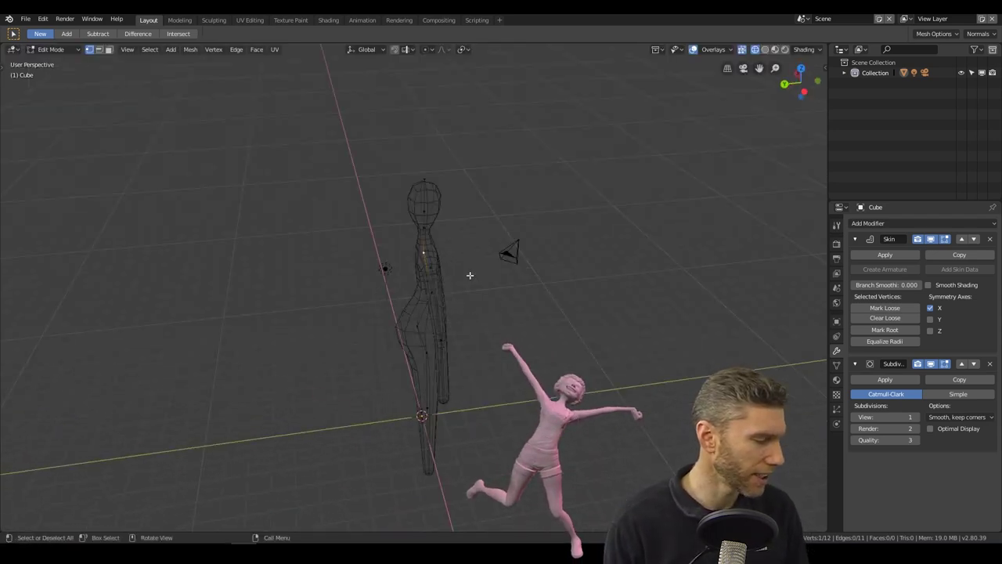
Apply the Skin modifier to make a real mesh, then inspect the legs from behind and the side
{"action": "left_click", "coordinate": [884, 255]}
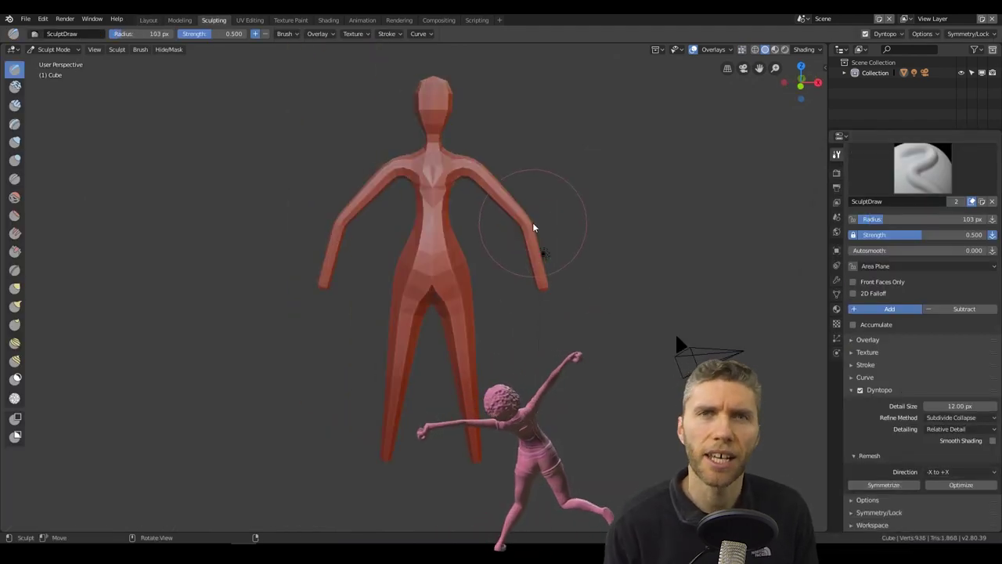
{"action": "scroll", "coordinate": [461, 154], "scroll_direction": "up", "scroll_amount": 2}
{"action": "middle_click_drag", "start_coordinate": [441, 283], "coordinate": [482, 346]}
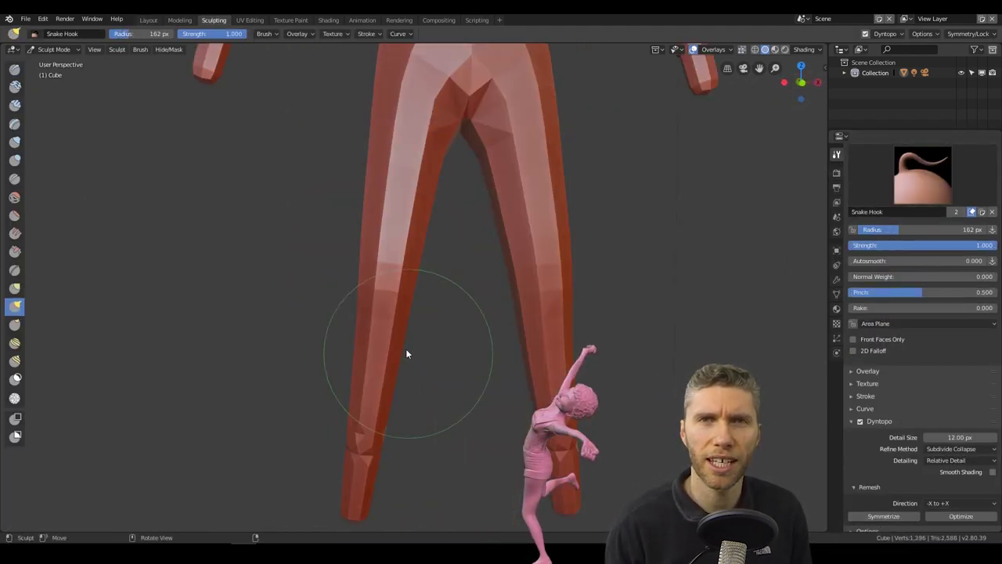
{"action": "scroll", "coordinate": [374, 439], "scroll_direction": "up", "scroll_amount": 2}
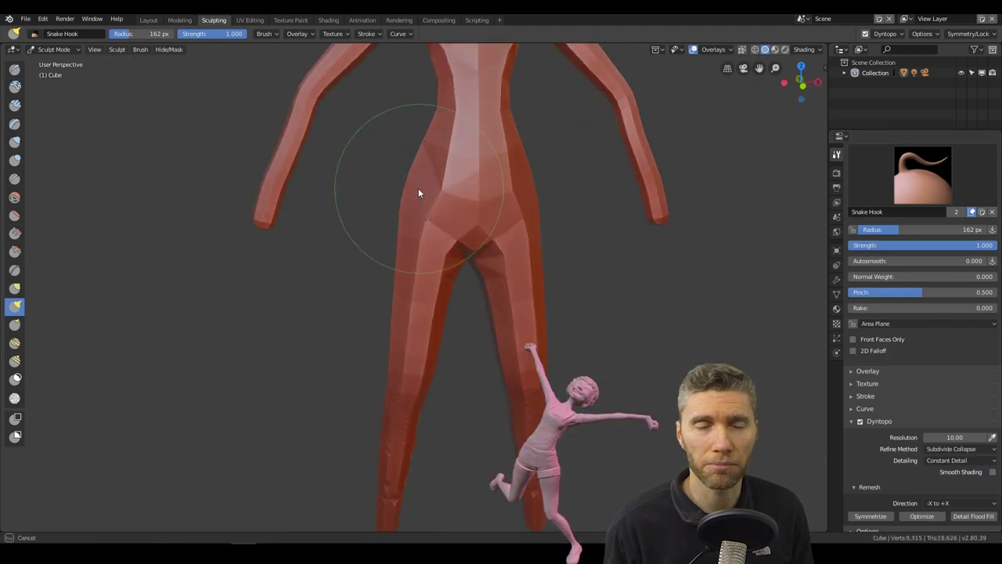
{"action": "middle_click_drag", "start_coordinate": [418, 193], "coordinate": [363, 389]}
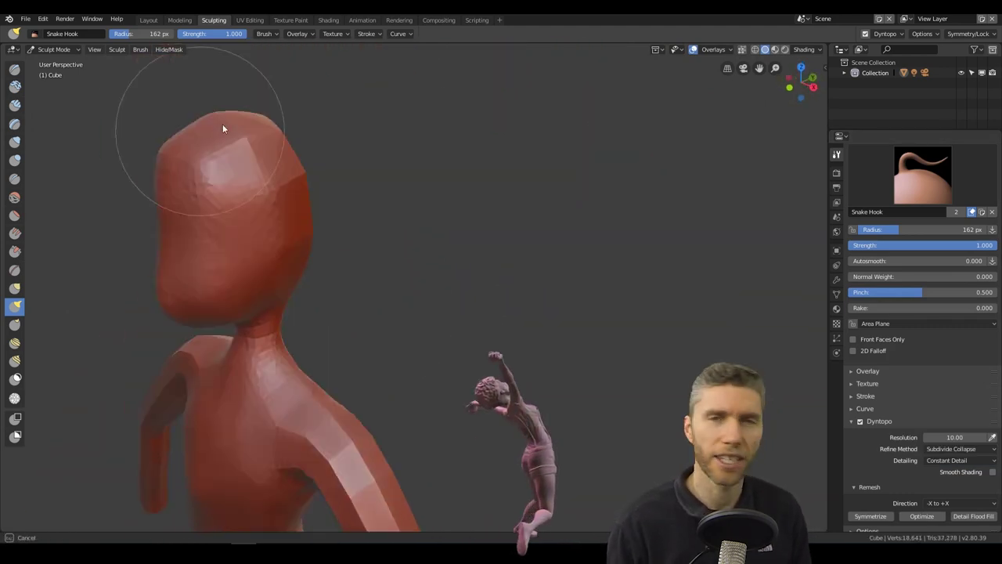
{"action": "middle_click_drag", "start_coordinate": [224, 128], "coordinate": [320, 309]}
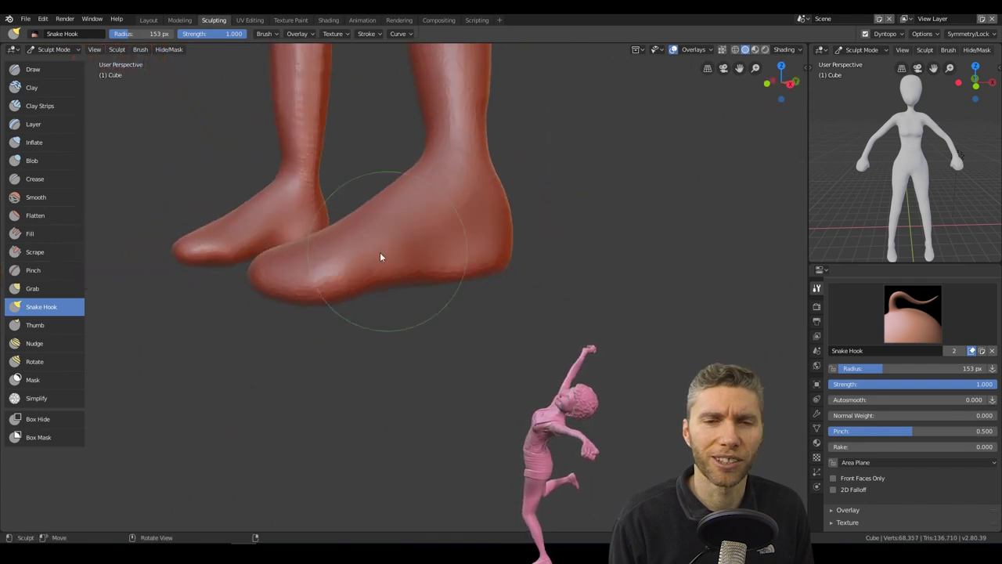
Orbit out to a side view of the whole figure
{"action": "middle_click_drag", "start_coordinate": [504, 177], "coordinate": [611, 322]}
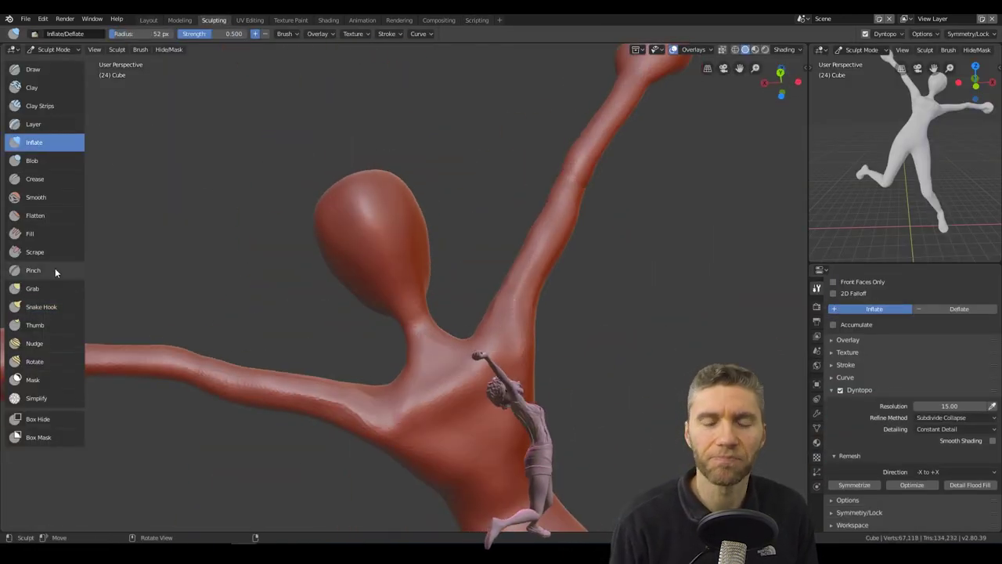
Refine the red figure's head, raised arm and limbs, alternating Snake Hook and Draw brushes
{"action": "key", "text": "k"}
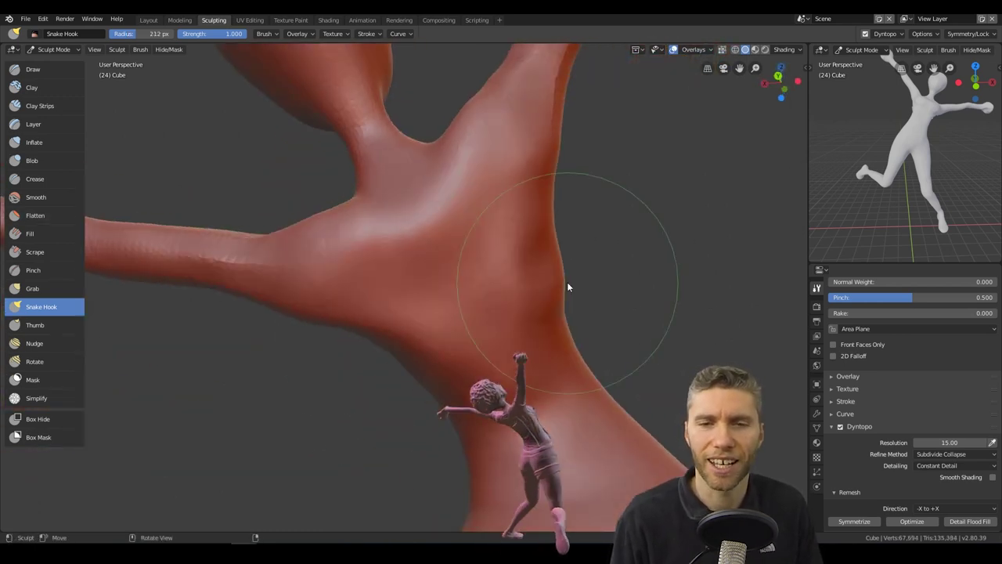
{"action": "mouse_move", "coordinate": [568, 288]}
{"action": "middle_mouse_down"}
{"action": "mouse_move", "coordinate": [521, 250]}
{"action": "mouse_move", "coordinate": [402, 413]}
{"action": "mouse_move", "coordinate": [481, 224]}
{"action": "mouse_move", "coordinate": [430, 326]}
{"action": "mouse_move", "coordinate": [448, 450]}
{"action": "mouse_move", "coordinate": [396, 342]}
{"action": "mouse_move", "coordinate": [414, 320]}
{"action": "mouse_move", "coordinate": [521, 397]}
{"action": "mouse_move", "coordinate": [427, 230]}
{"action": "mouse_move", "coordinate": [556, 292]}
{"action": "mouse_move", "coordinate": [371, 193]}
{"action": "mouse_move", "coordinate": [258, 235]}
{"action": "mouse_move", "coordinate": [490, 335]}
{"action": "mouse_move", "coordinate": [422, 261]}
{"action": "mouse_move", "coordinate": [407, 321]}
{"action": "mouse_move", "coordinate": [383, 284]}
{"action": "mouse_move", "coordinate": [370, 313]}
{"action": "mouse_move", "coordinate": [478, 288]}
{"action": "middle_mouse_up"}
{"action": "scroll", "coordinate": [258, 235], "scroll_direction": "down", "scroll_amount": 3}
{"action": "key", "text": "x"}
{"action": "left_click", "coordinate": [50, 308]}
{"action": "key", "text": "x"}
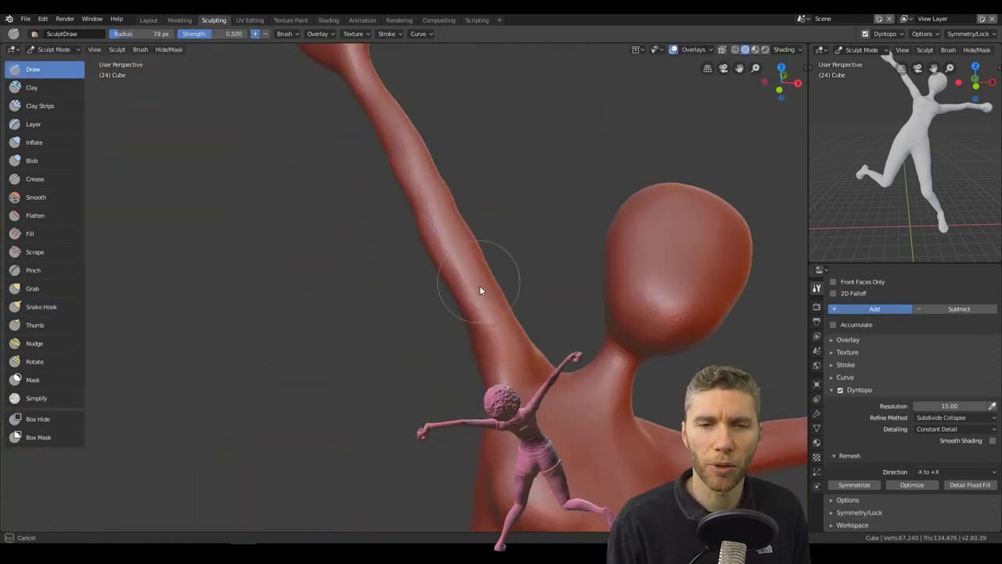
{"action": "key", "text": "k"}
{"action": "mouse_move", "coordinate": [478, 340]}
{"action": "middle_mouse_down"}
{"action": "mouse_move", "coordinate": [293, 217]}
{"action": "mouse_move", "coordinate": [436, 339]}
{"action": "mouse_move", "coordinate": [351, 371]}
{"action": "mouse_move", "coordinate": [381, 310]}
{"action": "mouse_move", "coordinate": [405, 409]}
{"action": "mouse_move", "coordinate": [371, 248]}
{"action": "mouse_move", "coordinate": [488, 241]}
{"action": "mouse_move", "coordinate": [599, 336]}
{"action": "mouse_move", "coordinate": [904, 165]}
{"action": "mouse_move", "coordinate": [551, 329]}
{"action": "mouse_move", "coordinate": [421, 338]}
{"action": "mouse_move", "coordinate": [557, 342]}
{"action": "middle_mouse_up"}
{"action": "key", "text": "x"}
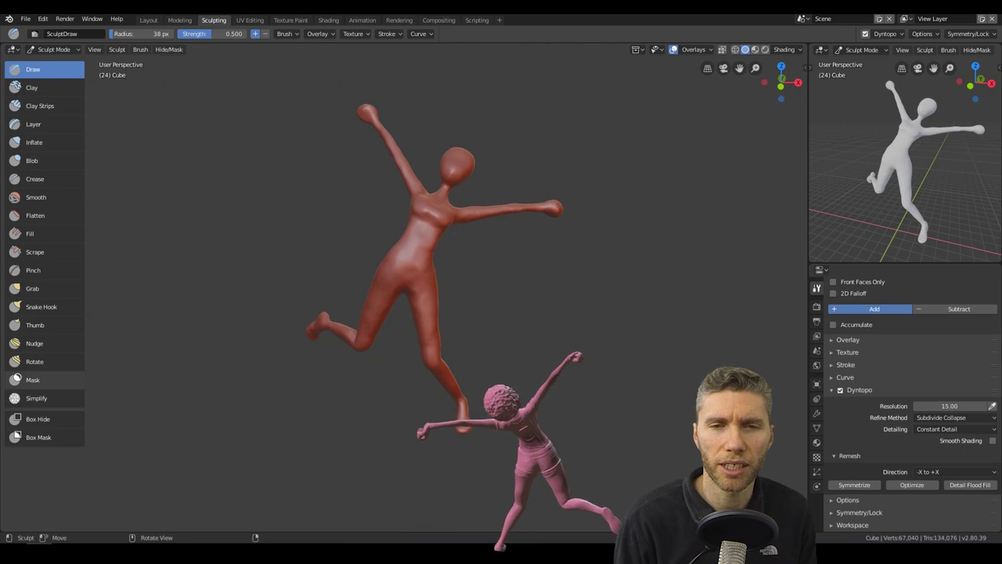
{"action": "key", "text": "k"}
{"action": "mouse_move", "coordinate": [485, 313]}
{"action": "middle_mouse_down"}
{"action": "mouse_move", "coordinate": [421, 204]}
{"action": "mouse_move", "coordinate": [516, 290]}
{"action": "mouse_move", "coordinate": [518, 221]}
{"action": "middle_mouse_up"}
Enlarge the Snake Hook brush to about 148 px and shape the foot
{"action": "key", "text": "f"}
{"action": "left_click", "coordinate": [275, 144]}
{"action": "mouse_move", "coordinate": [274, 144]}
{"action": "middle_mouse_down"}
{"action": "mouse_move", "coordinate": [519, 331]}
{"action": "mouse_move", "coordinate": [515, 358]}
{"action": "middle_mouse_up"}
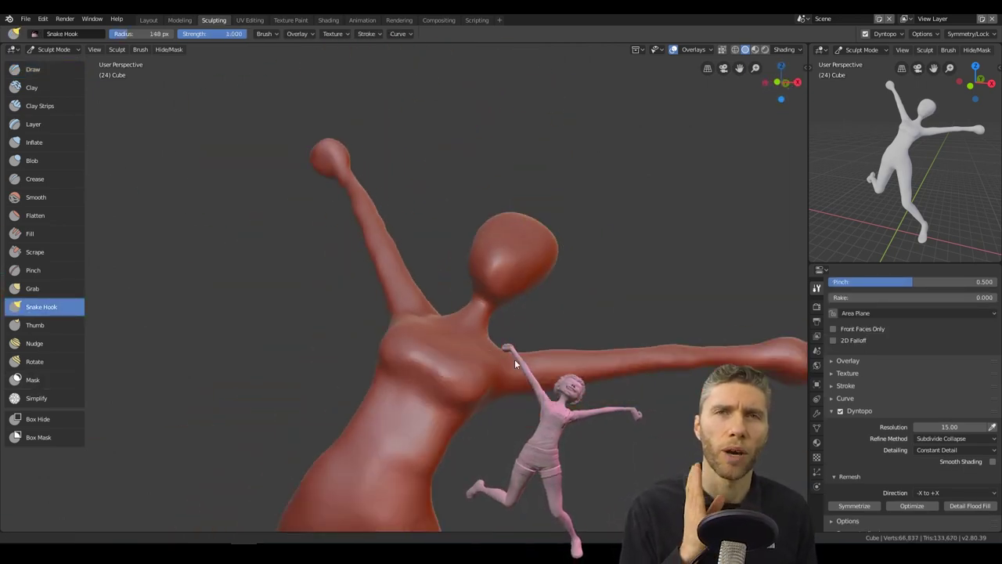
{"action": "scroll", "coordinate": [517, 376], "scroll_direction": "down", "scroll_amount": 3}
{"action": "scroll", "coordinate": [612, 280], "scroll_direction": "up", "scroll_amount": 5}
{"action": "mouse_move", "coordinate": [612, 279]}
{"action": "middle_mouse_down"}
{"action": "mouse_move", "coordinate": [315, 320]}
{"action": "mouse_move", "coordinate": [318, 134]}
{"action": "mouse_move", "coordinate": [367, 350]}
{"action": "mouse_move", "coordinate": [425, 342]}
{"action": "mouse_move", "coordinate": [480, 291]}
{"action": "mouse_move", "coordinate": [266, 265]}
{"action": "mouse_move", "coordinate": [472, 386]}
{"action": "middle_mouse_up"}
{"action": "scroll", "coordinate": [481, 291], "scroll_direction": "down", "scroll_amount": 3}
{"action": "scroll", "coordinate": [481, 290], "scroll_direction": "up", "scroll_amount": 4}
{"action": "scroll", "coordinate": [266, 264], "scroll_direction": "down", "scroll_amount": 5}
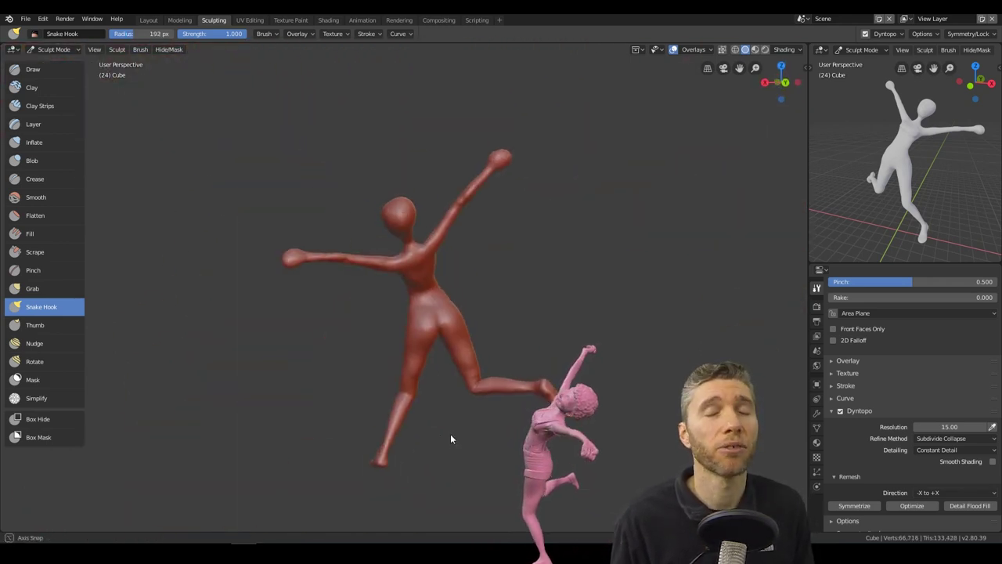
{"action": "scroll", "coordinate": [450, 438], "scroll_direction": "up", "scroll_amount": 4}
Refine the torso and leg, then save the posed figure with Ctrl+S
{"action": "mouse_move", "coordinate": [450, 439]}
{"action": "middle_mouse_down"}
{"action": "mouse_move", "coordinate": [505, 385]}
{"action": "mouse_move", "coordinate": [425, 392]}
{"action": "mouse_move", "coordinate": [449, 461]}
{"action": "mouse_move", "coordinate": [469, 348]}
{"action": "mouse_move", "coordinate": [530, 340]}
{"action": "mouse_move", "coordinate": [534, 268]}
{"action": "mouse_move", "coordinate": [517, 188]}
{"action": "middle_mouse_up"}
{"action": "scroll", "coordinate": [549, 349], "scroll_direction": "down", "scroll_amount": 5}
{"action": "key", "text": "ctrl+s"}
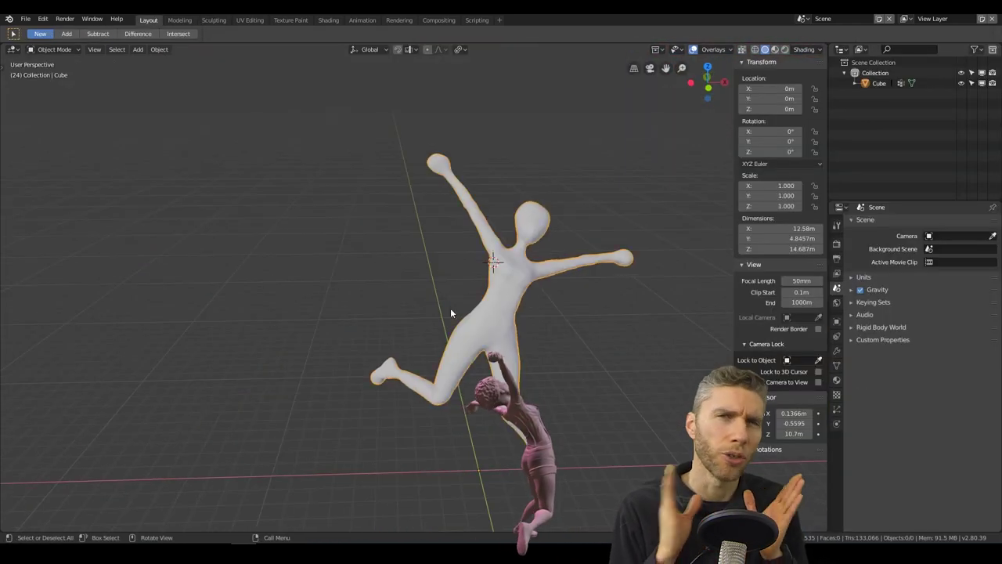
{"action": "key", "text": "shift+a"}
Add an icosphere at subdivision level 2, isolate it in local view, and stretch it into an egg
{"action": "left_click", "coordinate": [450, 235]}
{"action": "key", "text": "ctrl+2"}
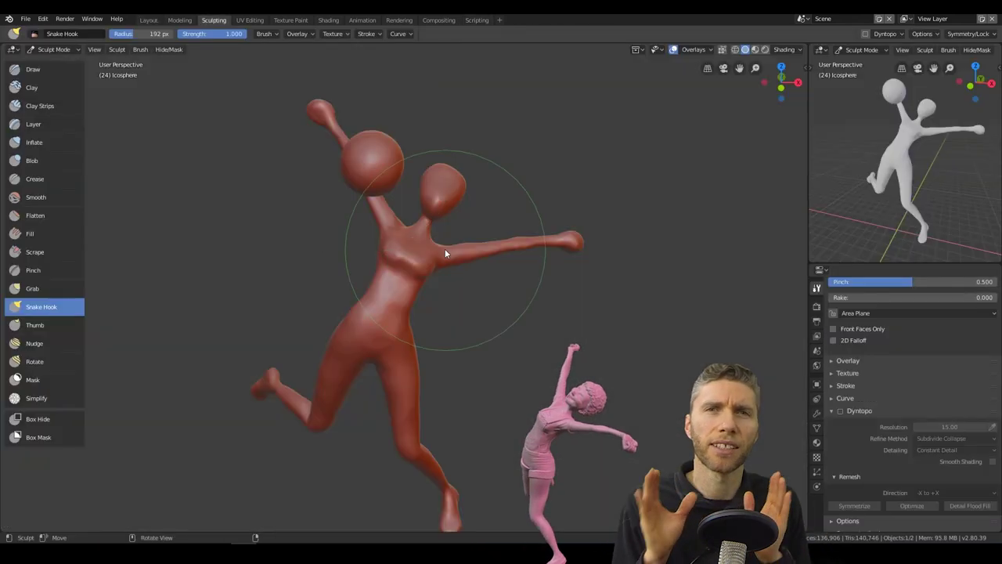
{"action": "key", "text": "KP_Divide"}
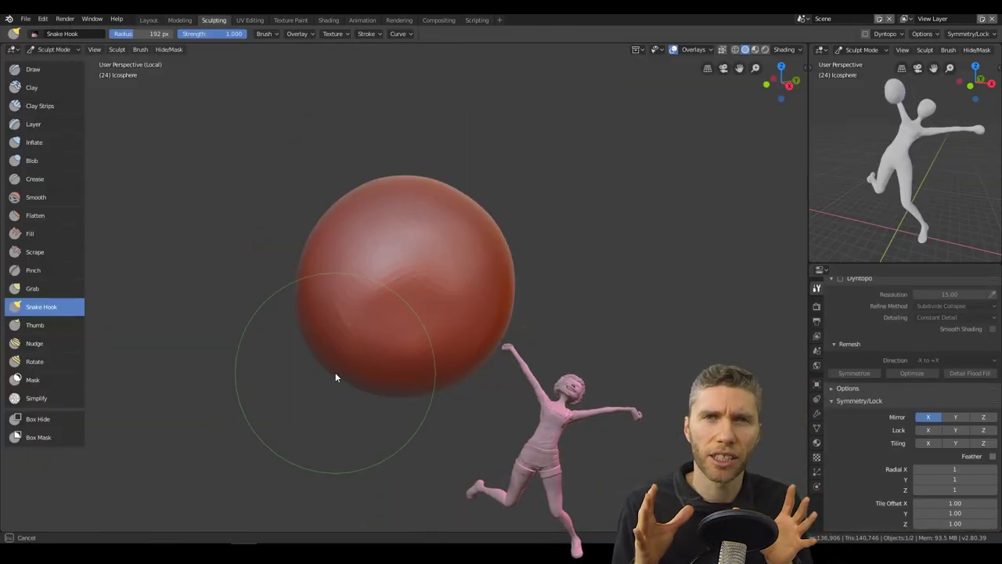
{"action": "left_click_drag", "start_coordinate": [335, 377], "coordinate": [480, 281]}
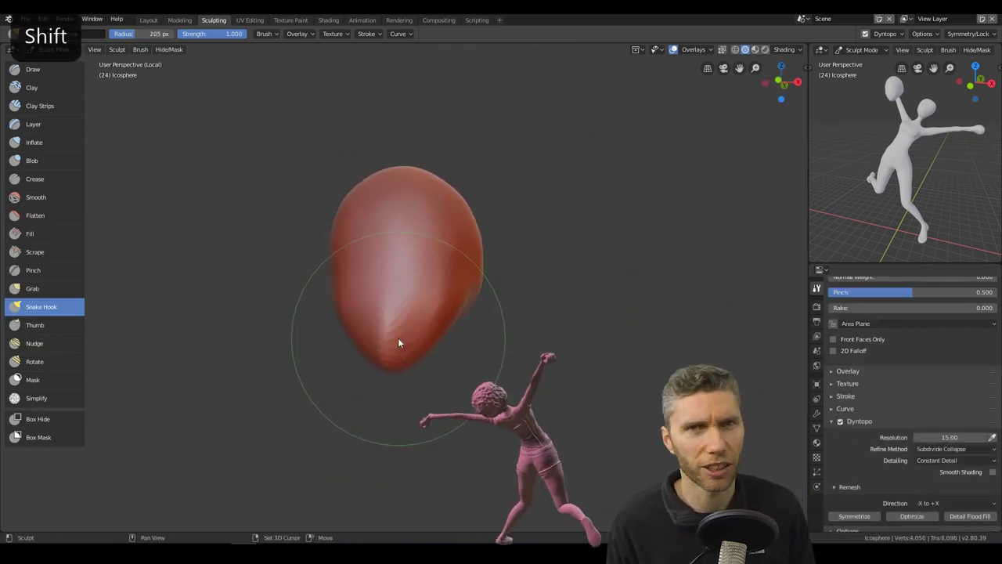
{"action": "middle_click_drag", "start_coordinate": [398, 342], "coordinate": [464, 295]}
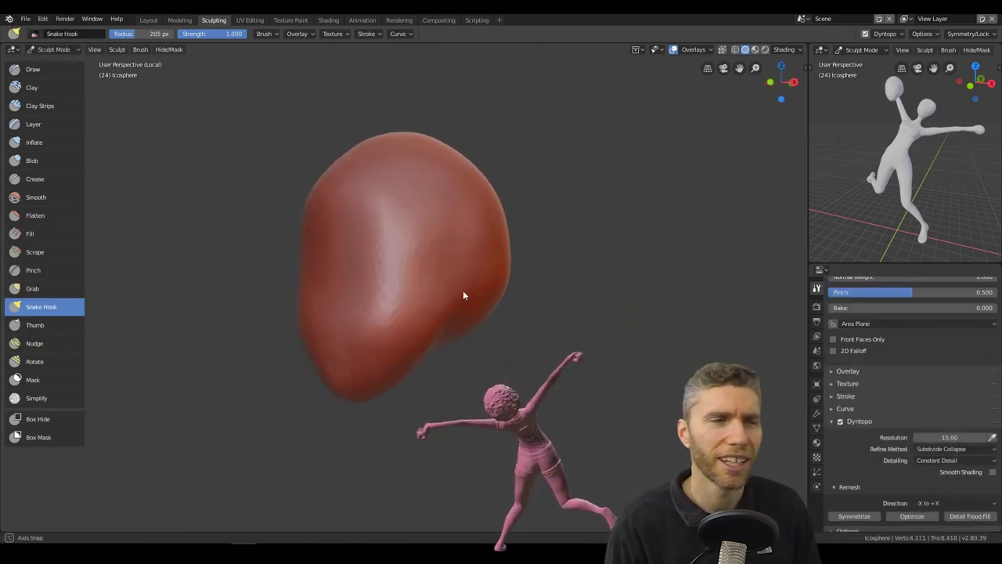
{"action": "mouse_move", "coordinate": [399, 243]}
{"action": "middle_mouse_down"}
{"action": "mouse_move", "coordinate": [410, 275]}
{"action": "mouse_move", "coordinate": [490, 271]}
{"action": "mouse_move", "coordinate": [404, 236]}
{"action": "mouse_move", "coordinate": [461, 325]}
{"action": "mouse_move", "coordinate": [406, 361]}
{"action": "middle_mouse_up"}
Carve a mouth groove and pull out the nose with Draw and Snake Hook brushes
{"action": "key", "text": "x"}
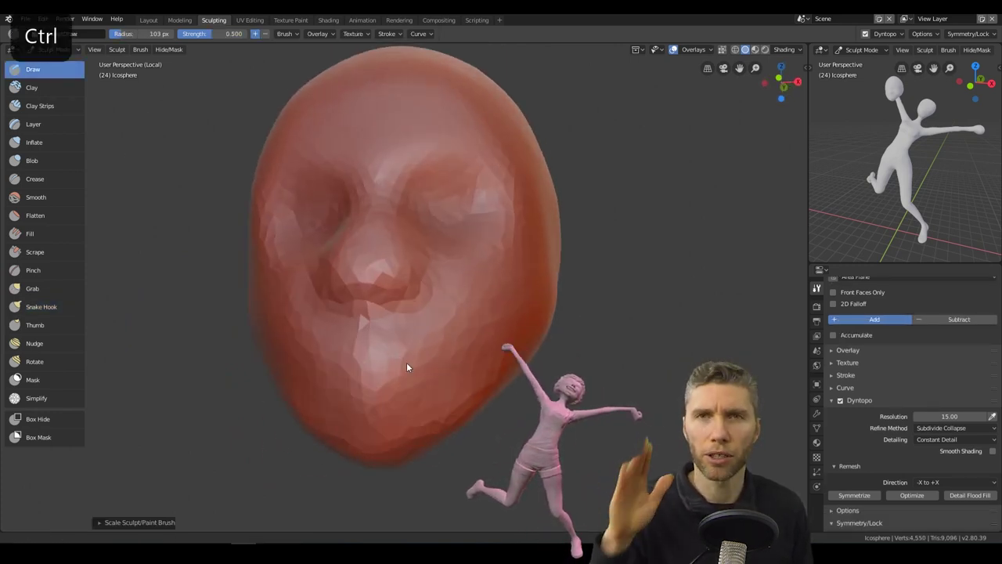
{"action": "left_click_drag", "start_coordinate": [462, 349], "coordinate": [392, 388], "text": "ctrl"}
{"action": "key", "text": "k"}
{"action": "mouse_move", "coordinate": [408, 389]}
{"action": "middle_mouse_down"}
{"action": "mouse_move", "coordinate": [309, 430]}
{"action": "mouse_move", "coordinate": [247, 368]}
{"action": "mouse_move", "coordinate": [412, 295]}
{"action": "mouse_move", "coordinate": [427, 374]}
{"action": "middle_mouse_up"}
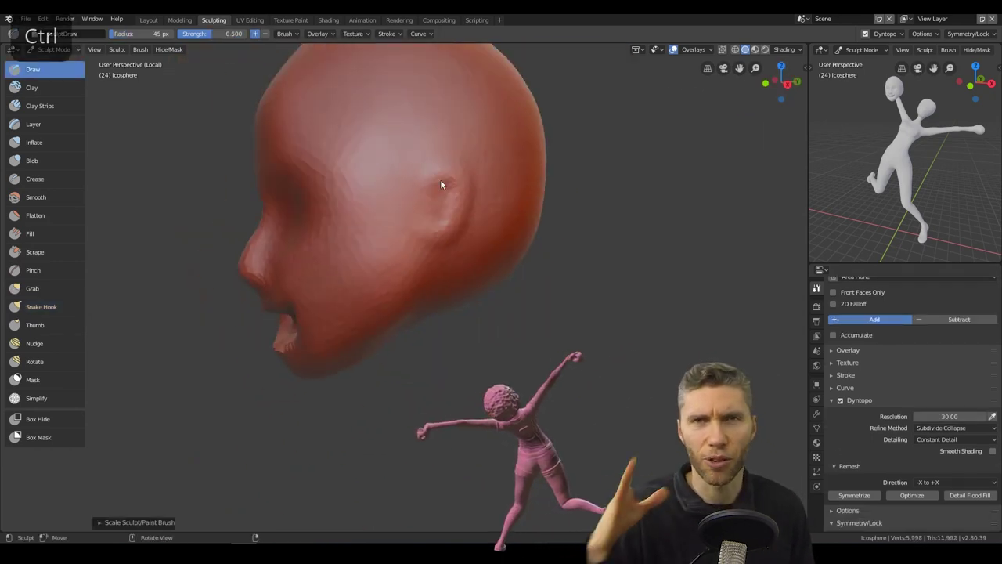
{"action": "mouse_move", "coordinate": [421, 263]}
{"action": "middle_mouse_down"}
{"action": "mouse_move", "coordinate": [460, 278]}
{"action": "mouse_move", "coordinate": [376, 340]}
{"action": "mouse_move", "coordinate": [391, 317]}
{"action": "mouse_move", "coordinate": [453, 335]}
{"action": "mouse_move", "coordinate": [246, 313]}
{"action": "mouse_move", "coordinate": [417, 342]}
{"action": "middle_mouse_up"}
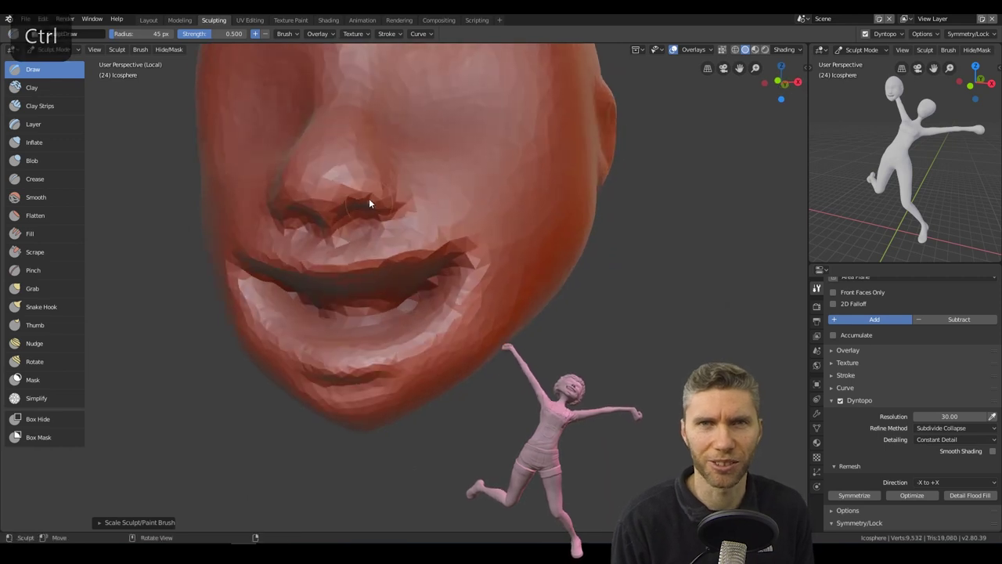
{"action": "mouse_move", "coordinate": [370, 203]}
{"action": "middle_mouse_down", "text": "ctrl"}
{"action": "mouse_move", "coordinate": [458, 245]}
{"action": "mouse_move", "coordinate": [522, 292]}
{"action": "middle_mouse_up", "text": "ctrl"}
{"action": "key", "text": "k"}
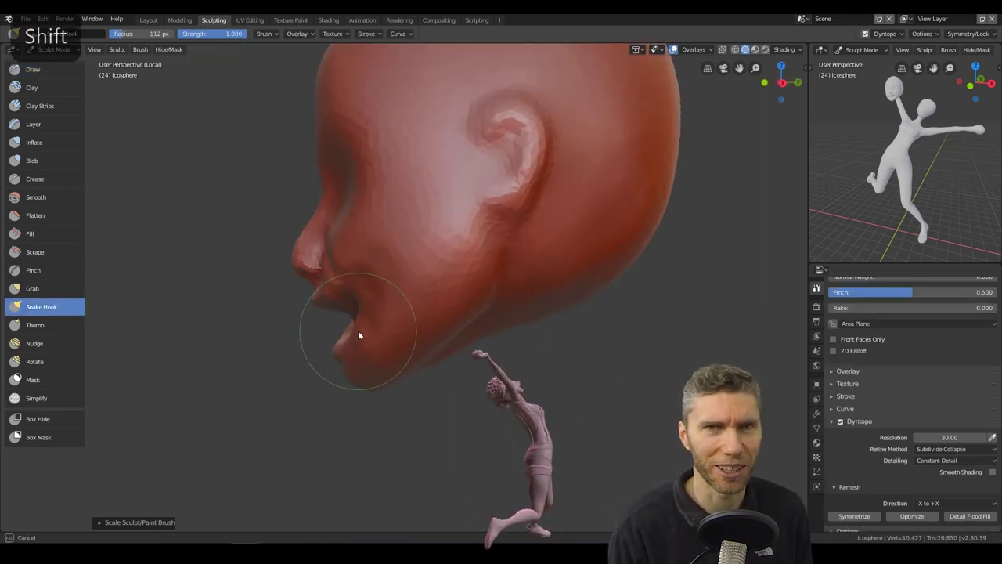
{"action": "mouse_move", "coordinate": [358, 335]}
{"action": "middle_mouse_down"}
{"action": "mouse_move", "coordinate": [458, 246]}
{"action": "mouse_move", "coordinate": [282, 273]}
{"action": "mouse_move", "coordinate": [271, 295]}
{"action": "mouse_move", "coordinate": [386, 222]}
{"action": "mouse_move", "coordinate": [485, 230]}
{"action": "mouse_move", "coordinate": [509, 306]}
{"action": "mouse_move", "coordinate": [470, 251]}
{"action": "mouse_move", "coordinate": [579, 170]}
{"action": "mouse_move", "coordinate": [465, 296]}
{"action": "mouse_move", "coordinate": [492, 321]}
{"action": "mouse_move", "coordinate": [525, 322]}
{"action": "mouse_move", "coordinate": [251, 199]}
{"action": "middle_mouse_up"}
{"action": "key", "text": "bracketright"}
{"action": "key", "text": "bracketright"}
{"action": "key", "text": "bracketright"}
{"action": "key", "text": "bracketright"}
{"action": "key", "text": "bracketright"}
Smooth and deepen the eye sockets with the Draw brush
{"action": "key", "text": "x"}
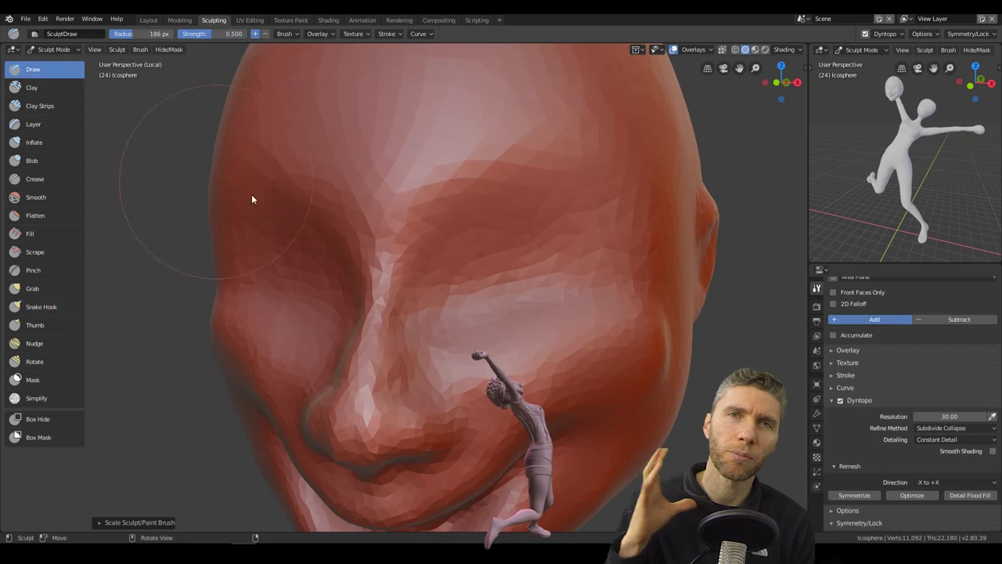
{"action": "mouse_move", "coordinate": [252, 199]}
{"action": "left_mouse_down", "text": "shift"}
{"action": "mouse_move", "coordinate": [490, 332]}
{"action": "mouse_move", "coordinate": [555, 288]}
{"action": "left_mouse_up", "text": "shift"}
{"action": "middle_click_drag", "start_coordinate": [555, 288], "coordinate": [499, 329], "text": "ctrl"}
{"action": "mouse_move", "coordinate": [498, 329]}
{"action": "left_mouse_down", "text": "shift"}
{"action": "mouse_move", "coordinate": [575, 278]}
{"action": "mouse_move", "coordinate": [450, 297]}
{"action": "mouse_move", "coordinate": [421, 384]}
{"action": "mouse_move", "coordinate": [485, 286]}
{"action": "left_mouse_up", "text": "shift"}
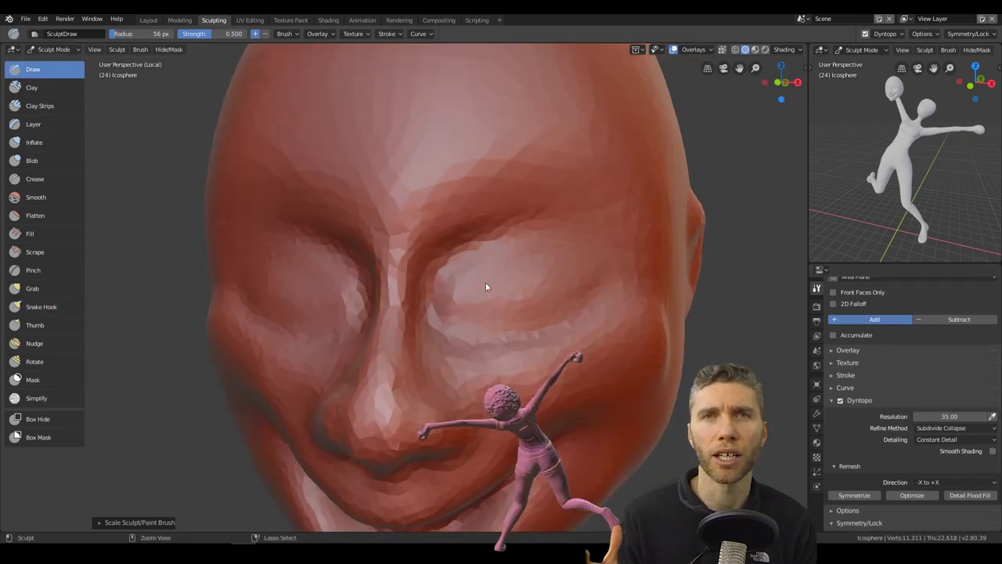
{"action": "mouse_move", "coordinate": [485, 286]}
{"action": "middle_mouse_down", "text": "ctrl"}
{"action": "mouse_move", "coordinate": [614, 230]}
{"action": "mouse_move", "coordinate": [496, 297]}
{"action": "mouse_move", "coordinate": [479, 404]}
{"action": "mouse_move", "coordinate": [371, 399]}
{"action": "mouse_move", "coordinate": [479, 421]}
{"action": "middle_mouse_up", "text": "ctrl"}
Reshape the sides and front of the head with enlarged Snake Hook, Draw and Grab brushes
{"action": "key", "text": "k"}
{"action": "key", "text": "f"}
{"action": "left_click", "coordinate": [525, 358]}
{"action": "mouse_move", "coordinate": [525, 358]}
{"action": "middle_mouse_down"}
{"action": "mouse_move", "coordinate": [512, 278]}
{"action": "mouse_move", "coordinate": [370, 219]}
{"action": "mouse_move", "coordinate": [585, 363]}
{"action": "mouse_move", "coordinate": [549, 353]}
{"action": "middle_mouse_up"}
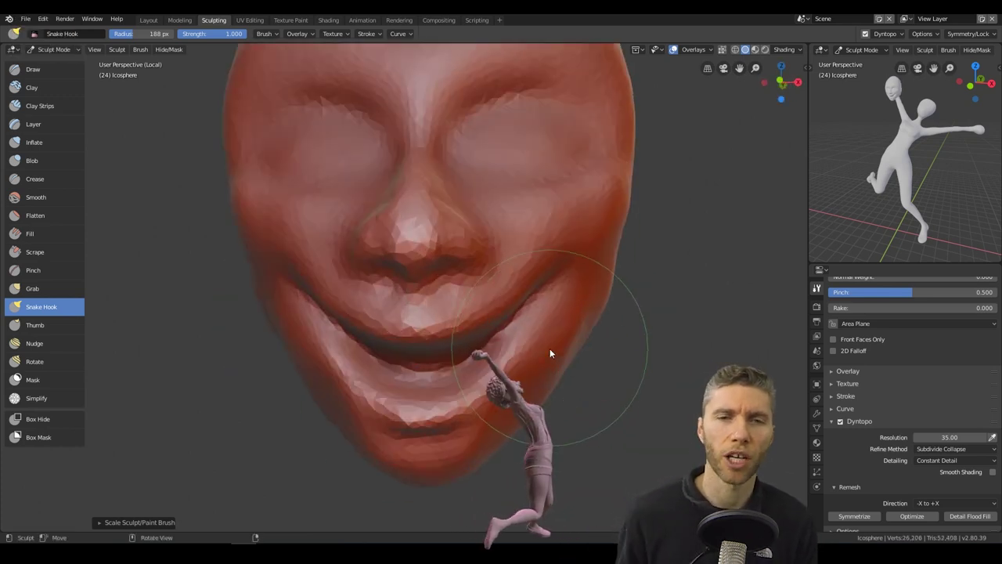
{"action": "key", "text": "x"}
{"action": "mouse_move", "coordinate": [496, 172]}
{"action": "middle_mouse_down"}
{"action": "mouse_move", "coordinate": [360, 163]}
{"action": "mouse_move", "coordinate": [484, 228]}
{"action": "mouse_move", "coordinate": [471, 240]}
{"action": "mouse_move", "coordinate": [522, 291]}
{"action": "middle_mouse_up"}
{"action": "scroll", "coordinate": [482, 244], "scroll_direction": "down", "scroll_amount": 5}
{"action": "key", "text": "g"}
{"action": "mouse_move", "coordinate": [482, 244]}
{"action": "middle_mouse_down"}
{"action": "mouse_move", "coordinate": [506, 202]}
{"action": "mouse_move", "coordinate": [441, 219]}
{"action": "mouse_move", "coordinate": [478, 259]}
{"action": "mouse_move", "coordinate": [465, 329]}
{"action": "mouse_move", "coordinate": [366, 336]}
{"action": "mouse_move", "coordinate": [351, 353]}
{"action": "mouse_move", "coordinate": [553, 246]}
{"action": "mouse_move", "coordinate": [342, 130]}
{"action": "mouse_move", "coordinate": [369, 321]}
{"action": "mouse_move", "coordinate": [462, 331]}
{"action": "mouse_move", "coordinate": [346, 253]}
{"action": "mouse_move", "coordinate": [467, 277]}
{"action": "mouse_move", "coordinate": [380, 290]}
{"action": "mouse_move", "coordinate": [400, 238]}
{"action": "mouse_move", "coordinate": [431, 270]}
{"action": "mouse_move", "coordinate": [430, 221]}
{"action": "mouse_move", "coordinate": [416, 317]}
{"action": "mouse_move", "coordinate": [387, 210]}
{"action": "mouse_move", "coordinate": [519, 273]}
{"action": "middle_mouse_up"}
{"action": "key", "text": "f"}
{"action": "scroll", "coordinate": [461, 330], "scroll_direction": "up", "scroll_amount": 4}
Crease facial details with Draw and Crease brushes, then resize the Grab brush to about 124 px
{"action": "key", "text": "x"}
{"action": "key", "text": "shift+c"}
{"action": "key", "text": "x"}
{"action": "scroll", "coordinate": [440, 377], "scroll_direction": "down", "scroll_amount": 5}
{"action": "middle_click_drag", "start_coordinate": [440, 377], "coordinate": [49, 291]}
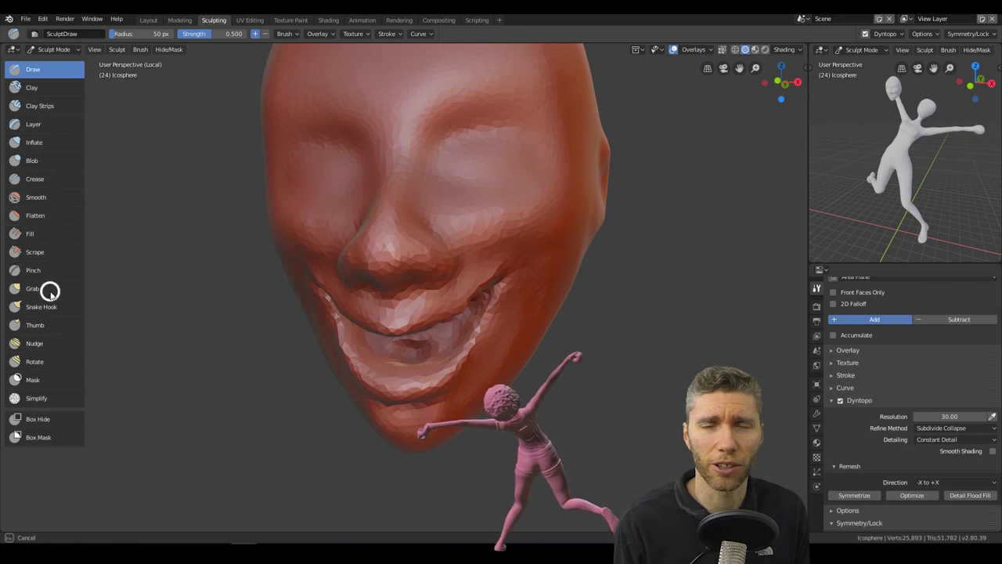
{"action": "key", "text": "bracketright"}
{"action": "key", "text": "bracketright"}
{"action": "key", "text": "bracketright"}
{"action": "key", "text": "bracketright"}
{"action": "key", "text": "g"}
{"action": "mouse_move", "coordinate": [439, 296]}
{"action": "middle_mouse_down"}
{"action": "mouse_move", "coordinate": [289, 327]}
{"action": "mouse_move", "coordinate": [407, 316]}
{"action": "mouse_move", "coordinate": [371, 285]}
{"action": "mouse_move", "coordinate": [491, 309]}
{"action": "mouse_move", "coordinate": [567, 287]}
{"action": "mouse_move", "coordinate": [407, 337]}
{"action": "mouse_move", "coordinate": [484, 305]}
{"action": "mouse_move", "coordinate": [363, 228]}
{"action": "mouse_move", "coordinate": [532, 339]}
{"action": "mouse_move", "coordinate": [400, 288]}
{"action": "mouse_move", "coordinate": [338, 250]}
{"action": "mouse_move", "coordinate": [498, 277]}
{"action": "mouse_move", "coordinate": [554, 347]}
{"action": "mouse_move", "coordinate": [515, 269]}
{"action": "mouse_move", "coordinate": [571, 375]}
{"action": "mouse_move", "coordinate": [346, 403]}
{"action": "mouse_move", "coordinate": [332, 416]}
{"action": "mouse_move", "coordinate": [434, 355]}
{"action": "mouse_move", "coordinate": [519, 377]}
{"action": "mouse_move", "coordinate": [423, 378]}
{"action": "mouse_move", "coordinate": [347, 306]}
{"action": "mouse_move", "coordinate": [321, 347]}
{"action": "mouse_move", "coordinate": [358, 350]}
{"action": "mouse_move", "coordinate": [487, 308]}
{"action": "mouse_move", "coordinate": [319, 414]}
{"action": "mouse_move", "coordinate": [554, 274]}
{"action": "middle_mouse_up"}
{"action": "key", "text": "bracketright"}
{"action": "key", "text": "bracketright"}
{"action": "key", "text": "bracketright"}
{"action": "key", "text": "bracketright"}
With a 188 px Snake Hook, open the mouth deeper and hollow nostrils under the nose
{"action": "key", "text": "k"}
{"action": "key", "text": "f"}
{"action": "left_click", "coordinate": [521, 240]}
{"action": "mouse_move", "coordinate": [522, 240]}
{"action": "middle_mouse_down"}
{"action": "mouse_move", "coordinate": [402, 330]}
{"action": "mouse_move", "coordinate": [385, 209]}
{"action": "mouse_move", "coordinate": [253, 217]}
{"action": "mouse_move", "coordinate": [391, 235]}
{"action": "mouse_move", "coordinate": [599, 208]}
{"action": "mouse_move", "coordinate": [404, 327]}
{"action": "mouse_move", "coordinate": [537, 352]}
{"action": "mouse_move", "coordinate": [409, 227]}
{"action": "mouse_move", "coordinate": [558, 370]}
{"action": "mouse_move", "coordinate": [416, 342]}
{"action": "mouse_move", "coordinate": [474, 353]}
{"action": "mouse_move", "coordinate": [428, 428]}
{"action": "mouse_move", "coordinate": [595, 205]}
{"action": "mouse_move", "coordinate": [562, 320]}
{"action": "mouse_move", "coordinate": [472, 295]}
{"action": "mouse_move", "coordinate": [498, 363]}
{"action": "mouse_move", "coordinate": [600, 244]}
{"action": "mouse_move", "coordinate": [482, 306]}
{"action": "middle_mouse_up"}
{"action": "key", "text": "x"}
{"action": "key", "text": "k"}
{"action": "key", "text": "x"}
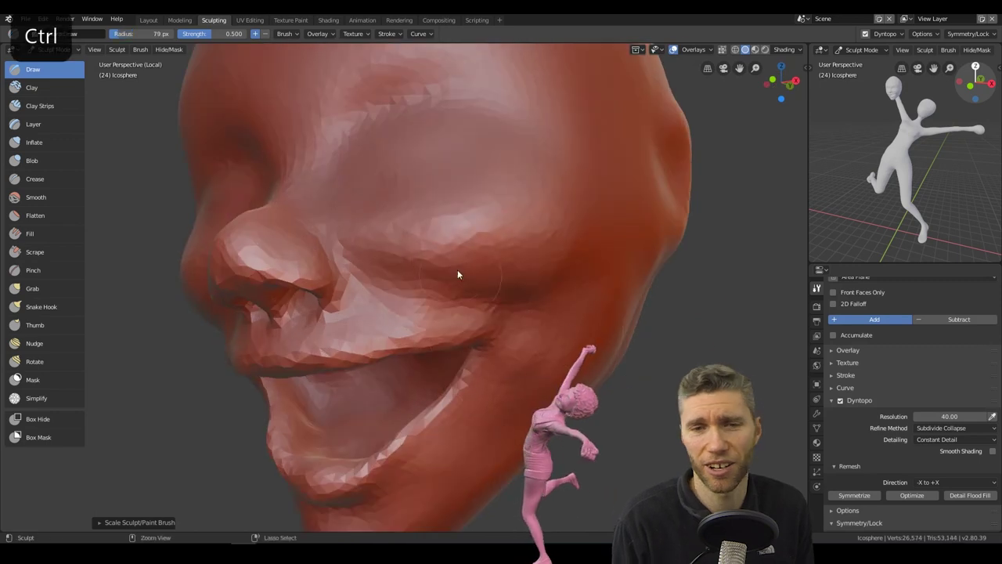
{"action": "mouse_move", "coordinate": [457, 273]}
{"action": "middle_mouse_down", "text": "ctrl"}
{"action": "mouse_move", "coordinate": [462, 250]}
{"action": "mouse_move", "coordinate": [425, 232]}
{"action": "mouse_move", "coordinate": [366, 278]}
{"action": "mouse_move", "coordinate": [425, 358]}
{"action": "mouse_move", "coordinate": [447, 340]}
{"action": "mouse_move", "coordinate": [512, 226]}
{"action": "mouse_move", "coordinate": [386, 405]}
{"action": "mouse_move", "coordinate": [507, 354]}
{"action": "mouse_move", "coordinate": [547, 379]}
{"action": "mouse_move", "coordinate": [582, 339]}
{"action": "mouse_move", "coordinate": [612, 332]}
{"action": "mouse_move", "coordinate": [477, 240]}
{"action": "mouse_move", "coordinate": [501, 229]}
{"action": "mouse_move", "coordinate": [498, 257]}
{"action": "mouse_move", "coordinate": [443, 255]}
{"action": "mouse_move", "coordinate": [591, 355]}
{"action": "middle_mouse_up", "text": "ctrl"}
{"action": "scroll", "coordinate": [353, 275], "scroll_direction": "up", "scroll_amount": 5}
Crease the smile's lips, then pull the back of the jaw down into a neck with a 177 px Snake Hook
{"action": "key", "text": "shift+c"}
{"action": "left_click", "coordinate": [845, 441]}
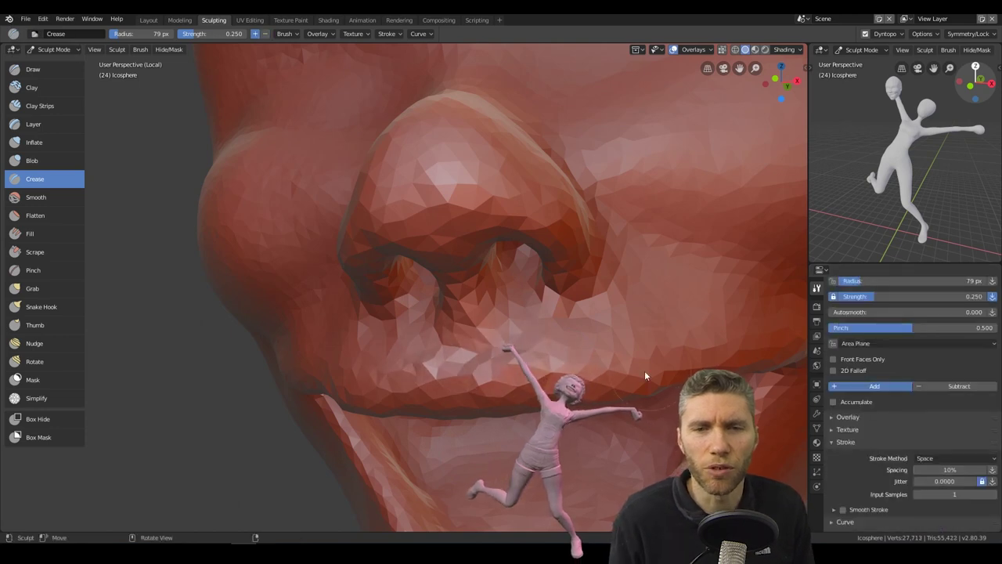
{"action": "mouse_move", "coordinate": [644, 376]}
{"action": "middle_mouse_down", "text": "ctrl"}
{"action": "mouse_move", "coordinate": [482, 313]}
{"action": "mouse_move", "coordinate": [459, 320]}
{"action": "middle_mouse_up", "text": "ctrl"}
{"action": "key", "text": "x"}
{"action": "key", "text": "k"}
{"action": "middle_click_drag", "start_coordinate": [569, 282], "coordinate": [538, 276], "text": "ctrl"}
{"action": "key", "text": "f"}
{"action": "left_click", "coordinate": [542, 343]}
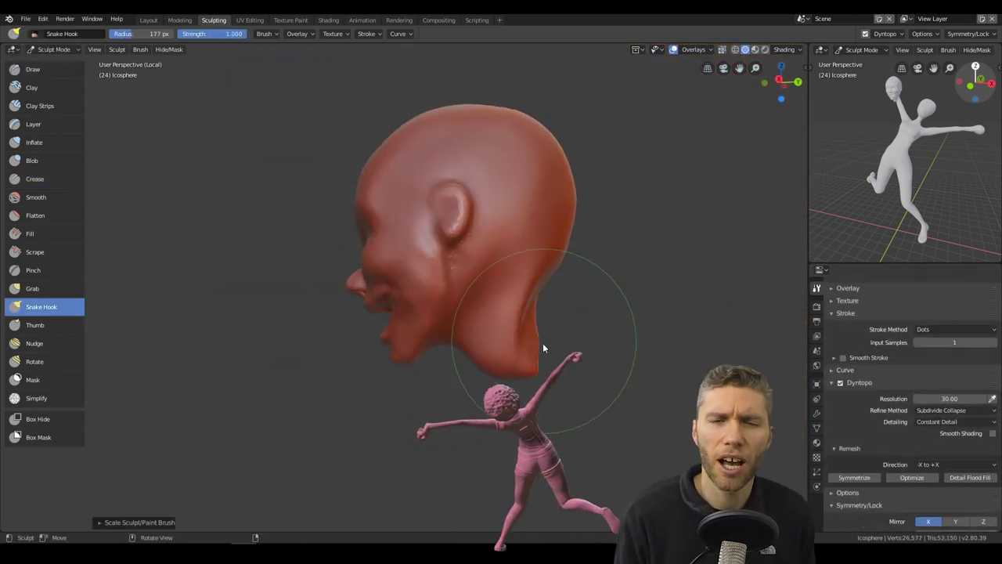
{"action": "mouse_move", "coordinate": [542, 343]}
{"action": "left_mouse_down"}
{"action": "mouse_move", "coordinate": [525, 380]}
{"action": "mouse_move", "coordinate": [568, 384]}
{"action": "left_mouse_up"}
{"action": "middle_click_drag", "start_coordinate": [569, 384], "coordinate": [480, 311], "text": "ctrl"}
Refine the chin, ear ridge and back of the head with Crease and Snake Hook brushes
{"action": "middle_click_drag", "start_coordinate": [390, 290], "coordinate": [409, 362], "text": "shift"}
{"action": "mouse_move", "coordinate": [454, 152]}
{"action": "middle_mouse_down", "text": "ctrl"}
{"action": "mouse_move", "coordinate": [455, 141]}
{"action": "mouse_move", "coordinate": [423, 144]}
{"action": "mouse_move", "coordinate": [322, 347]}
{"action": "mouse_move", "coordinate": [369, 261]}
{"action": "mouse_move", "coordinate": [462, 204]}
{"action": "mouse_move", "coordinate": [418, 298]}
{"action": "mouse_move", "coordinate": [483, 358]}
{"action": "mouse_move", "coordinate": [402, 239]}
{"action": "mouse_move", "coordinate": [447, 268]}
{"action": "mouse_move", "coordinate": [582, 321]}
{"action": "middle_mouse_up", "text": "ctrl"}
{"action": "key", "text": "shift+c"}
{"action": "key", "text": "k"}
{"action": "mouse_move", "coordinate": [453, 318]}
{"action": "middle_mouse_down"}
{"action": "mouse_move", "coordinate": [558, 199]}
{"action": "mouse_move", "coordinate": [476, 286]}
{"action": "mouse_move", "coordinate": [576, 277]}
{"action": "mouse_move", "coordinate": [574, 355]}
{"action": "middle_mouse_up"}
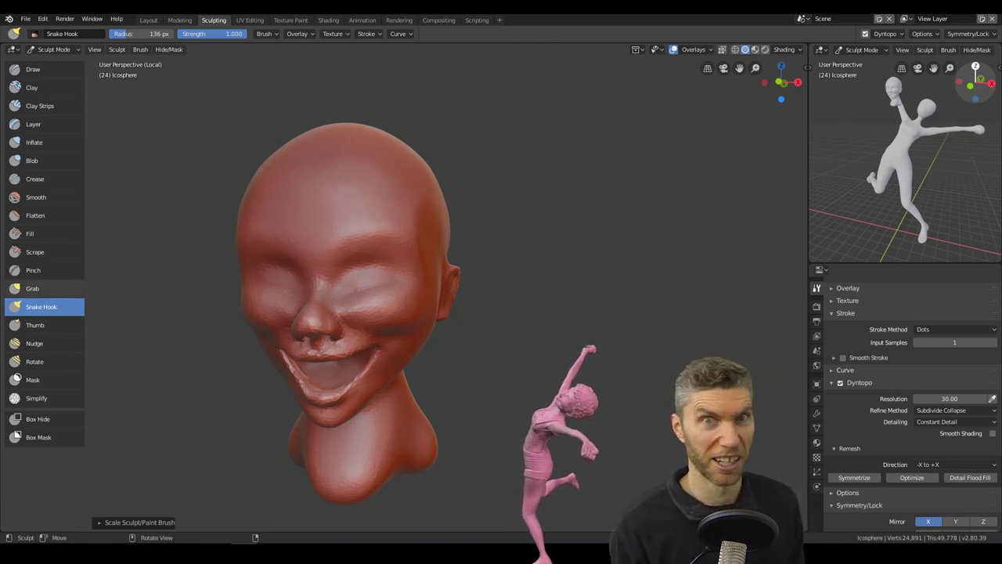
{"action": "scroll", "coordinate": [310, 271], "scroll_direction": "up", "scroll_amount": 5}
{"action": "scroll", "coordinate": [402, 345], "scroll_direction": "down", "scroll_amount": 3}
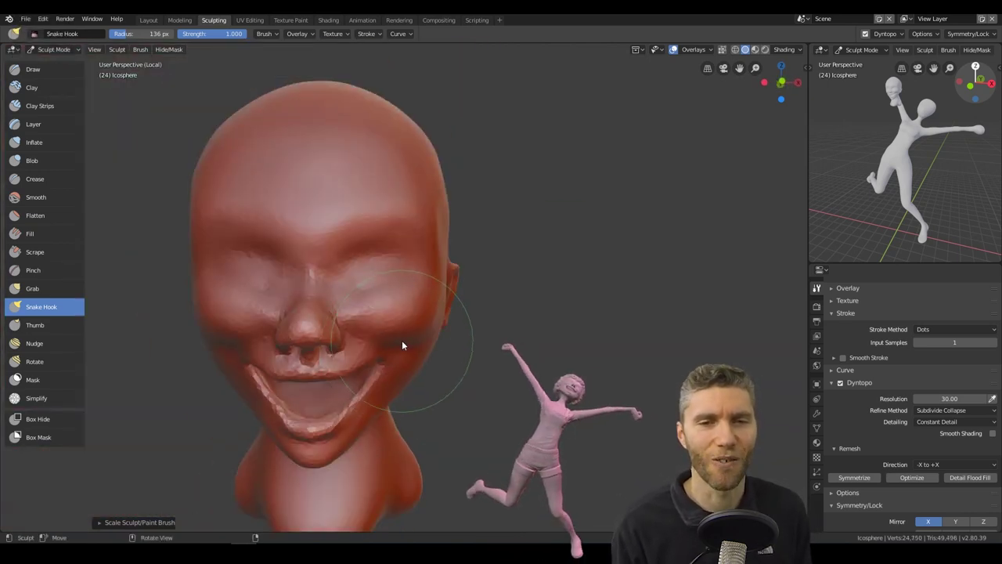
{"action": "mouse_move", "coordinate": [402, 344]}
{"action": "middle_mouse_down"}
{"action": "mouse_move", "coordinate": [380, 365]}
{"action": "mouse_move", "coordinate": [392, 432]}
{"action": "mouse_move", "coordinate": [432, 342]}
{"action": "mouse_move", "coordinate": [452, 425]}
{"action": "mouse_move", "coordinate": [557, 399]}
{"action": "mouse_move", "coordinate": [466, 438]}
{"action": "mouse_move", "coordinate": [492, 283]}
{"action": "mouse_move", "coordinate": [539, 359]}
{"action": "mouse_move", "coordinate": [533, 395]}
{"action": "mouse_move", "coordinate": [446, 283]}
{"action": "middle_mouse_up"}
Crease the eyes into squints and deepen the marks around them
{"action": "key", "text": "f"}
{"action": "key", "text": "x"}
{"action": "key", "text": "shift+c"}
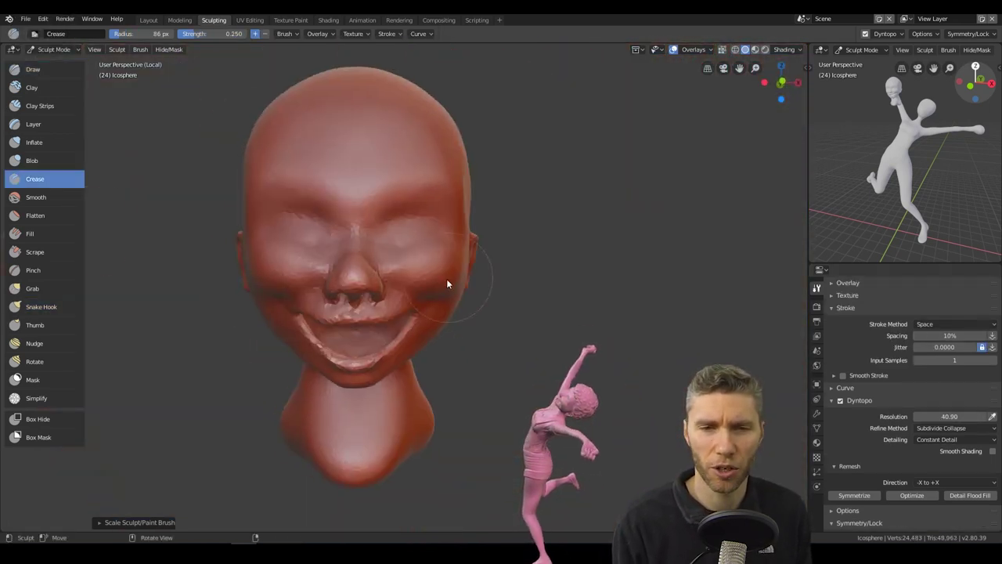
{"action": "scroll", "coordinate": [446, 283], "scroll_direction": "up", "scroll_amount": 5}
{"action": "left_click_drag", "start_coordinate": [342, 336], "coordinate": [485, 329]}
{"action": "mouse_move", "coordinate": [485, 329]}
{"action": "middle_mouse_down", "text": "ctrl"}
{"action": "mouse_move", "coordinate": [413, 405]}
{"action": "mouse_move", "coordinate": [480, 424]}
{"action": "mouse_move", "coordinate": [440, 252]}
{"action": "middle_mouse_up", "text": "ctrl"}
{"action": "key", "text": "k"}
{"action": "scroll", "coordinate": [440, 252], "scroll_direction": "up", "scroll_amount": 4}
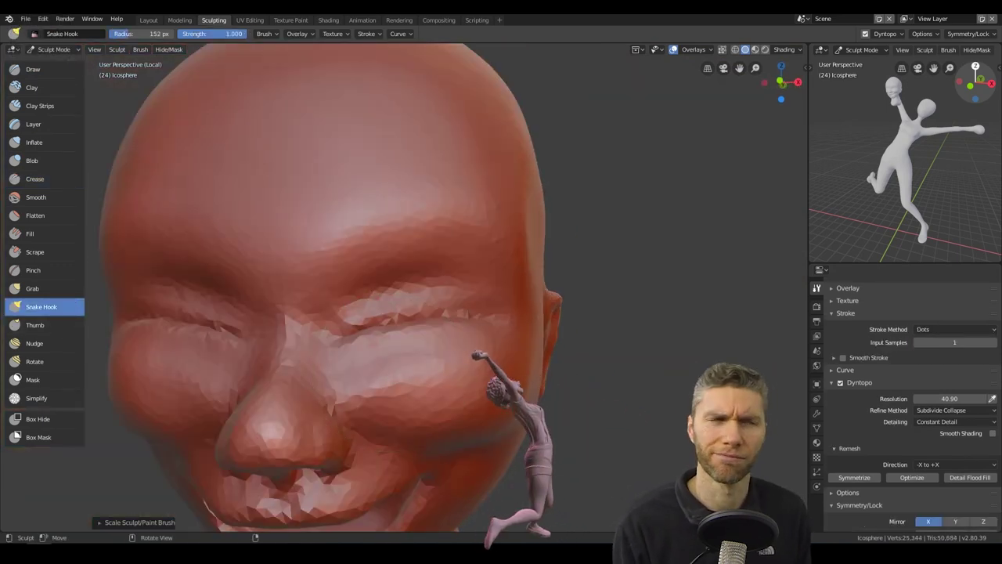
{"action": "mouse_move", "coordinate": [548, 368]}
{"action": "middle_mouse_down", "text": "ctrl"}
{"action": "mouse_move", "coordinate": [573, 395]}
{"action": "mouse_move", "coordinate": [421, 286]}
{"action": "mouse_move", "coordinate": [343, 360]}
{"action": "middle_mouse_up", "text": "ctrl"}
Add gentler creases around the eyes and reshape the ear's inner folds with the Draw brush
{"action": "key", "text": "shift+c"}
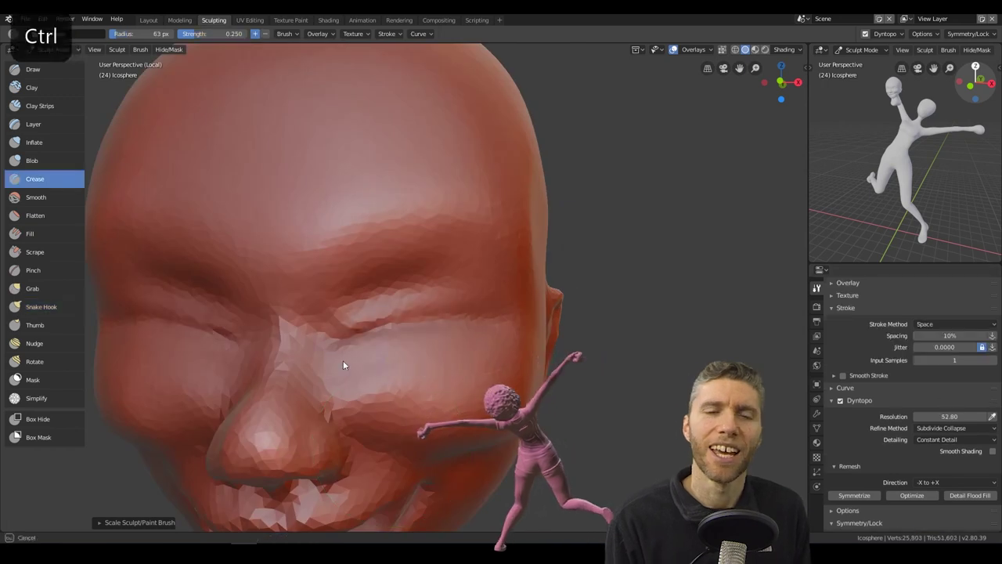
{"action": "middle_click_drag", "start_coordinate": [380, 289], "coordinate": [474, 347]}
{"action": "scroll", "coordinate": [509, 342], "scroll_direction": "up", "scroll_amount": 4}
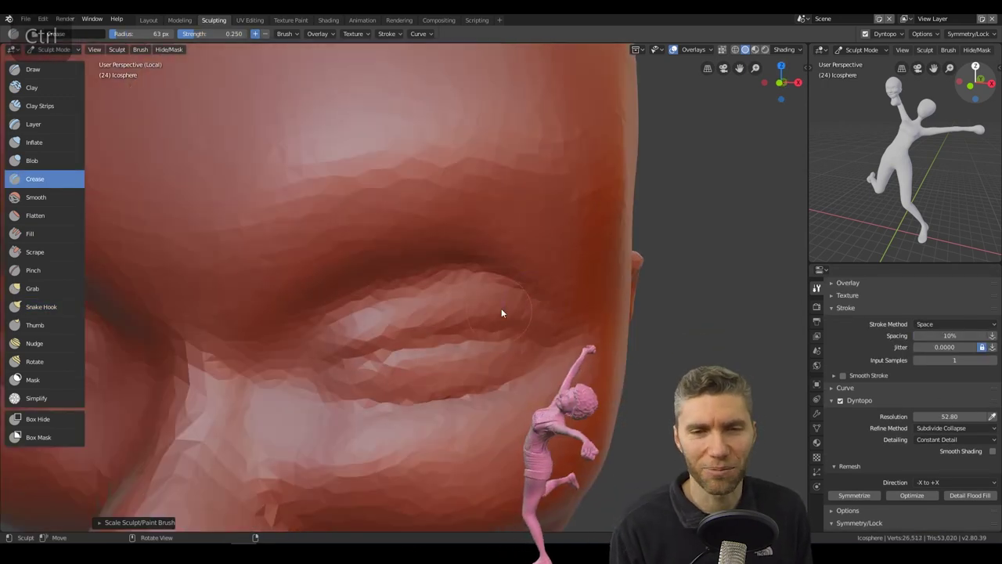
{"action": "middle_click_drag", "start_coordinate": [501, 312], "coordinate": [274, 253], "text": "ctrl"}
{"action": "scroll", "coordinate": [389, 326], "scroll_direction": "up", "scroll_amount": 3}
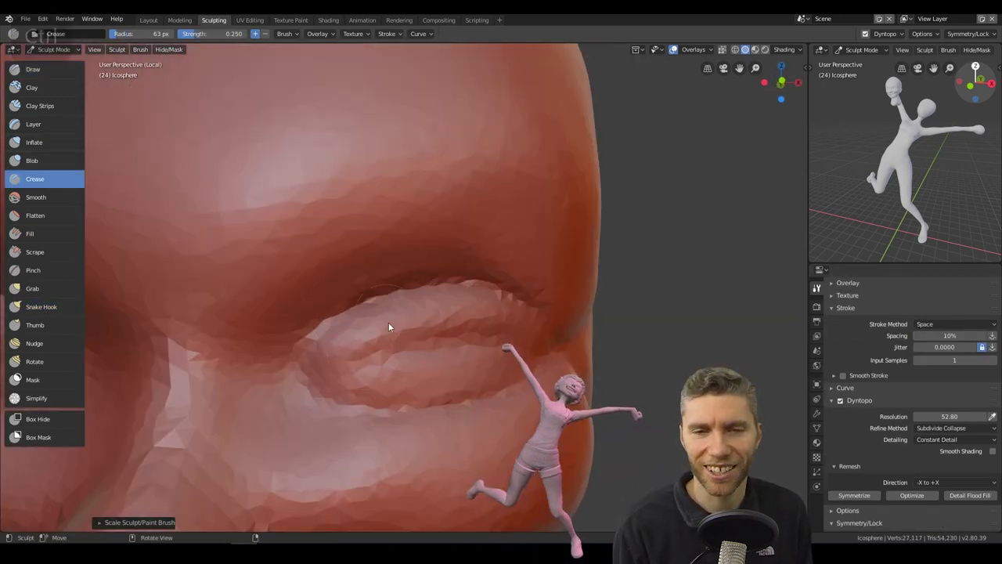
{"action": "mouse_move", "coordinate": [388, 326]}
{"action": "middle_mouse_down", "text": "ctrl"}
{"action": "mouse_move", "coordinate": [306, 383]}
{"action": "mouse_move", "coordinate": [313, 469]}
{"action": "mouse_move", "coordinate": [621, 275]}
{"action": "mouse_move", "coordinate": [382, 398]}
{"action": "mouse_move", "coordinate": [273, 477]}
{"action": "mouse_move", "coordinate": [420, 351]}
{"action": "mouse_move", "coordinate": [565, 373]}
{"action": "mouse_move", "coordinate": [553, 114]}
{"action": "mouse_move", "coordinate": [506, 183]}
{"action": "mouse_move", "coordinate": [533, 246]}
{"action": "mouse_move", "coordinate": [460, 247]}
{"action": "mouse_move", "coordinate": [396, 185]}
{"action": "mouse_move", "coordinate": [465, 441]}
{"action": "mouse_move", "coordinate": [381, 202]}
{"action": "mouse_move", "coordinate": [276, 286]}
{"action": "mouse_move", "coordinate": [537, 340]}
{"action": "mouse_move", "coordinate": [440, 200]}
{"action": "mouse_move", "coordinate": [462, 268]}
{"action": "mouse_move", "coordinate": [617, 334]}
{"action": "mouse_move", "coordinate": [436, 196]}
{"action": "mouse_move", "coordinate": [496, 346]}
{"action": "mouse_move", "coordinate": [473, 308]}
{"action": "mouse_move", "coordinate": [442, 333]}
{"action": "mouse_move", "coordinate": [416, 255]}
{"action": "mouse_move", "coordinate": [512, 351]}
{"action": "mouse_move", "coordinate": [609, 181]}
{"action": "mouse_move", "coordinate": [755, 183]}
{"action": "mouse_move", "coordinate": [481, 133]}
{"action": "middle_mouse_up", "text": "ctrl"}
{"action": "key", "text": "x"}
{"action": "mouse_move", "coordinate": [481, 134]}
{"action": "left_mouse_down"}
{"action": "mouse_move", "coordinate": [438, 329]}
{"action": "mouse_move", "coordinate": [523, 187]}
{"action": "left_mouse_up"}
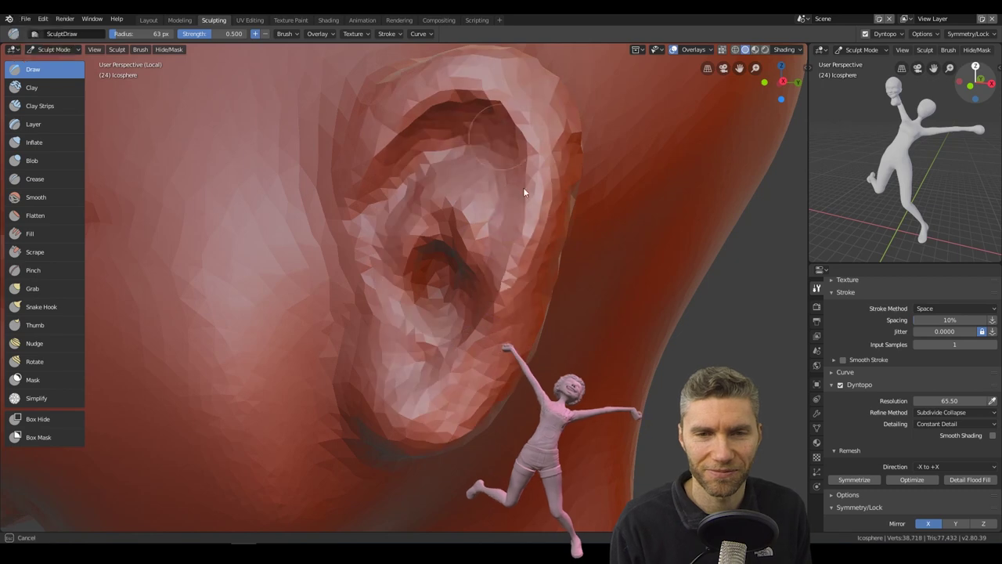
{"action": "mouse_move", "coordinate": [524, 192]}
{"action": "middle_mouse_down", "text": "shift"}
{"action": "mouse_move", "coordinate": [348, 314]}
{"action": "mouse_move", "coordinate": [475, 338]}
{"action": "mouse_move", "coordinate": [530, 205]}
{"action": "mouse_move", "coordinate": [548, 259]}
{"action": "mouse_move", "coordinate": [461, 372]}
{"action": "mouse_move", "coordinate": [588, 329]}
{"action": "mouse_move", "coordinate": [345, 162]}
{"action": "mouse_move", "coordinate": [508, 313]}
{"action": "mouse_move", "coordinate": [470, 227]}
{"action": "middle_mouse_up", "text": "shift"}
Set a 115 px Snake Hook brush and view the head in side profile
{"action": "key", "text": "f"}
{"action": "left_click", "coordinate": [436, 241]}
{"action": "key", "text": "k"}
{"action": "mouse_move", "coordinate": [429, 134]}
{"action": "middle_mouse_down"}
{"action": "mouse_move", "coordinate": [479, 190]}
{"action": "mouse_move", "coordinate": [342, 199]}
{"action": "mouse_move", "coordinate": [412, 326]}
{"action": "mouse_move", "coordinate": [356, 355]}
{"action": "mouse_move", "coordinate": [438, 368]}
{"action": "middle_mouse_up"}
Sculpt shorts with hem fold lines across the figure's hips and thighs
{"action": "scroll", "coordinate": [469, 375], "scroll_direction": "up", "scroll_amount": 5}
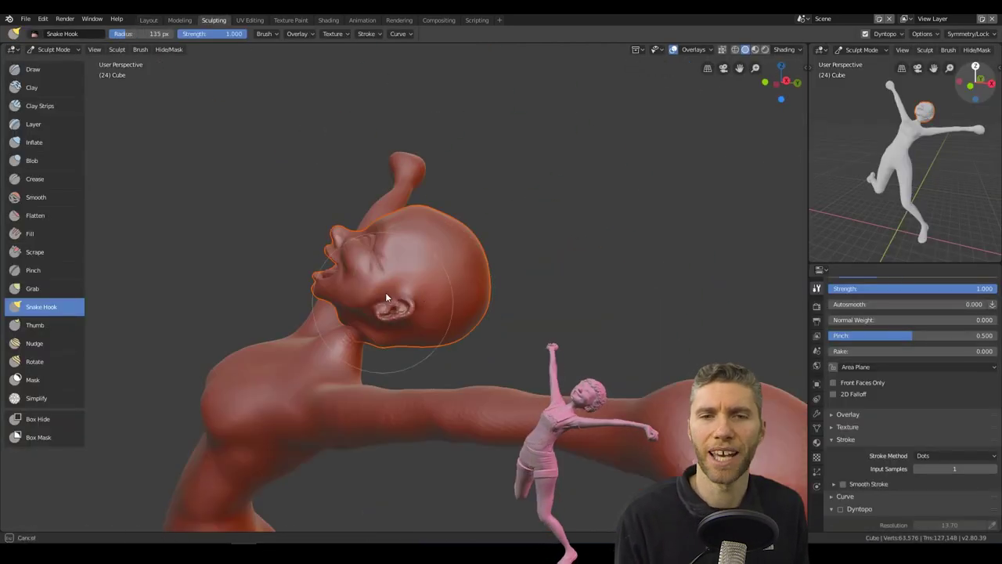
{"action": "middle_click_drag", "start_coordinate": [385, 292], "coordinate": [525, 286]}
{"action": "scroll", "coordinate": [524, 286], "scroll_direction": "down", "scroll_amount": 5}
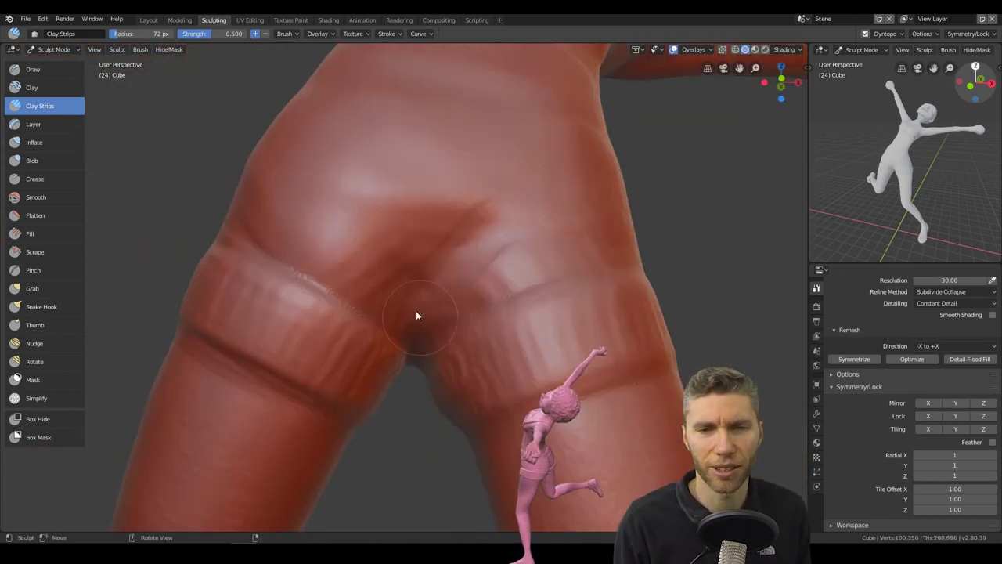
{"action": "left_click_drag", "start_coordinate": [416, 310], "coordinate": [392, 212]}
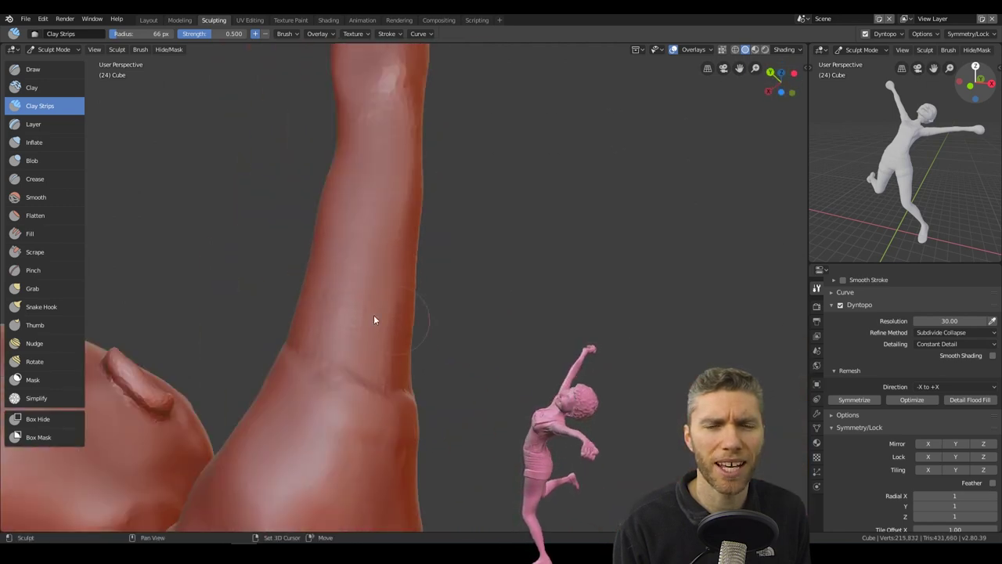
Pull the icosphere into a rough fist with Snake Hook and scrape its surface flatter
{"action": "left_click", "coordinate": [58, 307]}
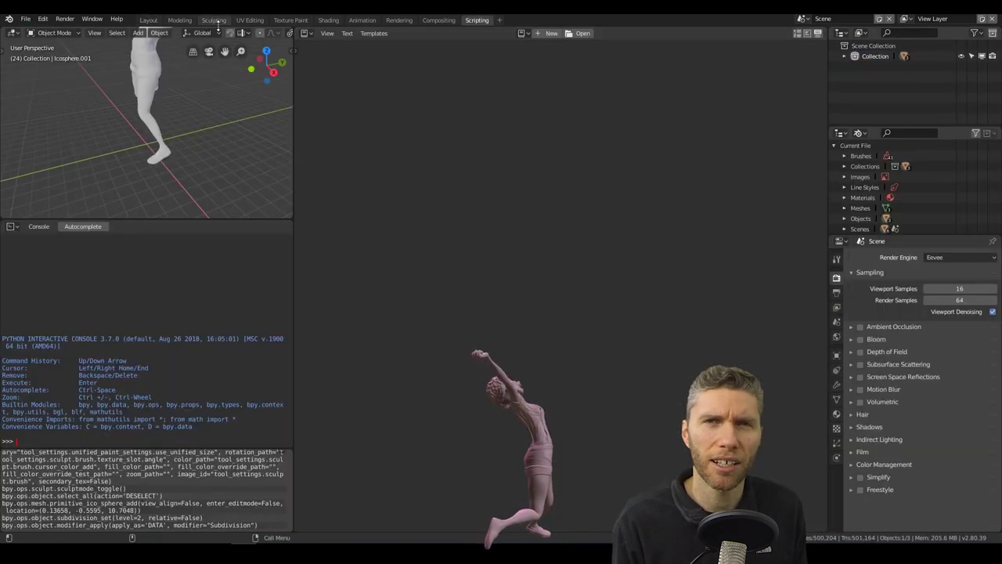
{"action": "left_click", "coordinate": [214, 20]}
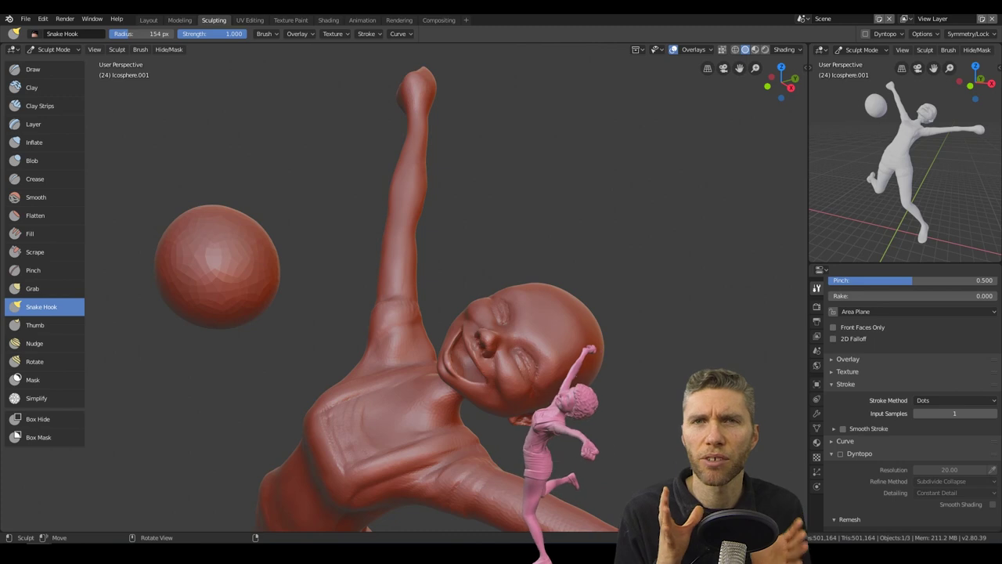
{"action": "mouse_move", "coordinate": [271, 230]}
{"action": "left_mouse_down"}
{"action": "mouse_move", "coordinate": [311, 294]}
{"action": "mouse_move", "coordinate": [296, 227]}
{"action": "left_mouse_up"}
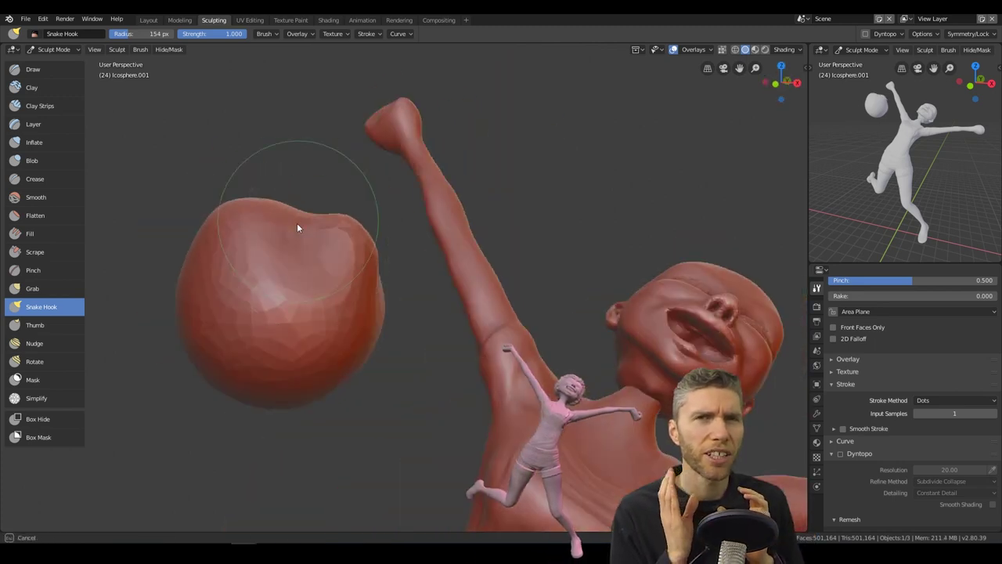
{"action": "left_click", "coordinate": [34, 251]}
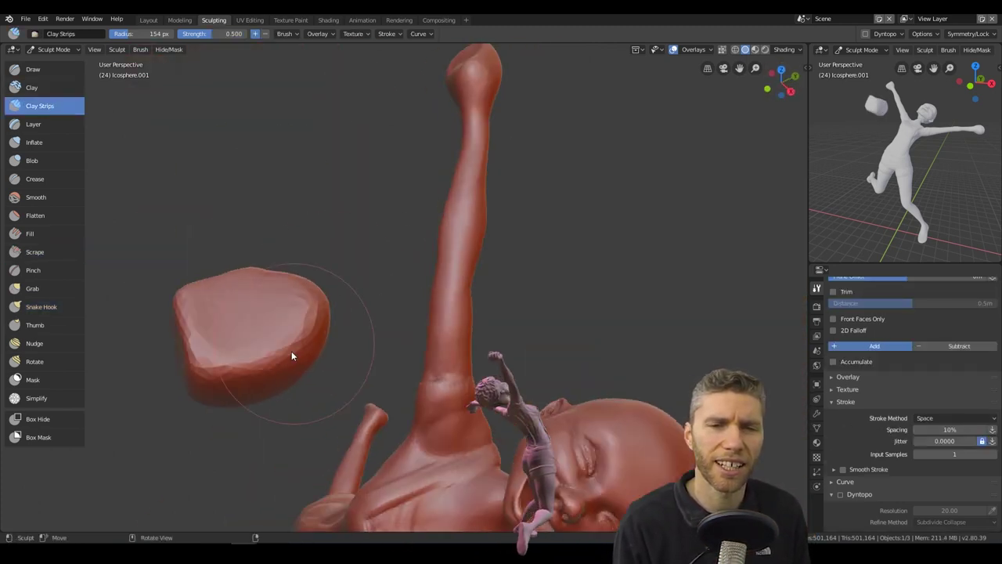
{"action": "key", "text": "k"}
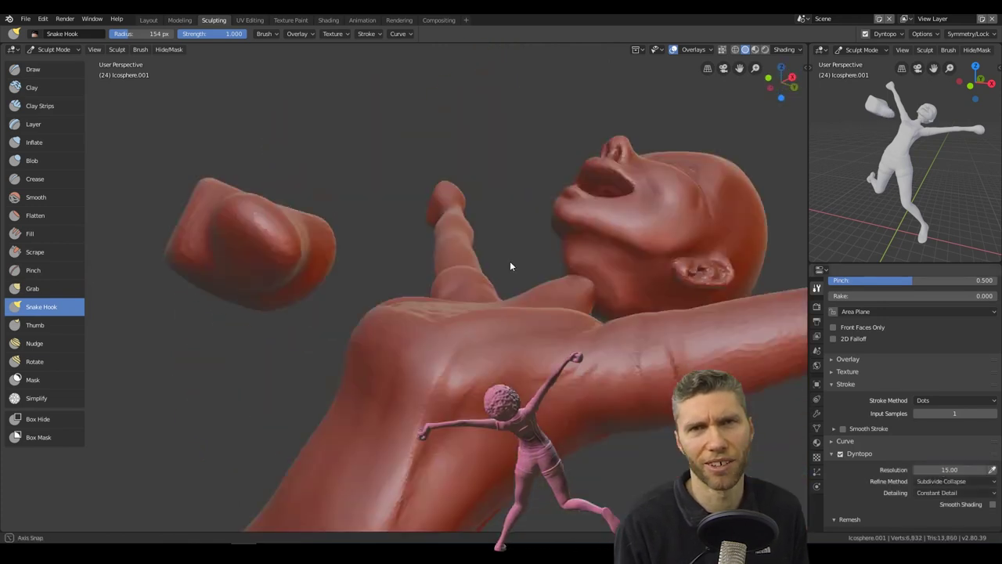
{"action": "middle_click_drag", "start_coordinate": [510, 266], "coordinate": [266, 377]}
Shrink the brush to about 49 px and carve a Clay Strips groove across the fist's middle
{"action": "middle_click_drag", "start_coordinate": [197, 423], "coordinate": [281, 215]}
{"action": "key", "text": "c"}
{"action": "key", "text": "f"}
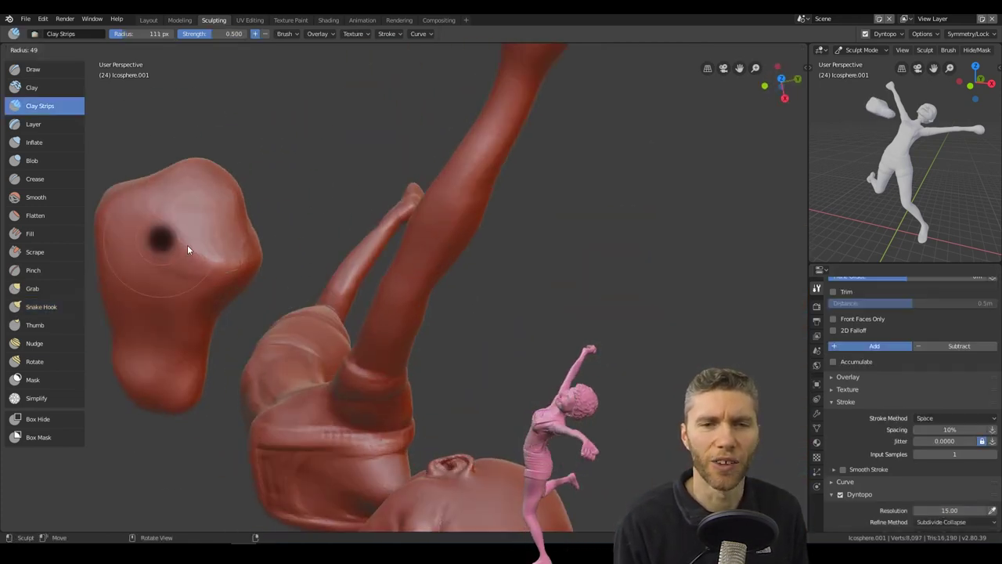
{"action": "left_click", "coordinate": [187, 245]}
{"action": "key", "text": "KP_Divide"}
{"action": "mouse_move", "coordinate": [529, 302]}
{"action": "middle_mouse_down"}
{"action": "mouse_move", "coordinate": [457, 289]}
{"action": "mouse_move", "coordinate": [463, 231]}
{"action": "mouse_move", "coordinate": [472, 293]}
{"action": "mouse_move", "coordinate": [436, 393]}
{"action": "mouse_move", "coordinate": [500, 309]}
{"action": "mouse_move", "coordinate": [342, 270]}
{"action": "middle_mouse_up"}
{"action": "left_click_drag", "start_coordinate": [438, 211], "coordinate": [337, 331]}
{"action": "mouse_move", "coordinate": [338, 331]}
{"action": "middle_mouse_down"}
{"action": "mouse_move", "coordinate": [390, 274]}
{"action": "mouse_move", "coordinate": [410, 291]}
{"action": "mouse_move", "coordinate": [450, 217]}
{"action": "mouse_move", "coordinate": [319, 206]}
{"action": "mouse_move", "coordinate": [366, 94]}
{"action": "mouse_move", "coordinate": [288, 147]}
{"action": "mouse_move", "coordinate": [408, 188]}
{"action": "mouse_move", "coordinate": [328, 270]}
{"action": "mouse_move", "coordinate": [422, 313]}
{"action": "mouse_move", "coordinate": [504, 292]}
{"action": "mouse_move", "coordinate": [415, 221]}
{"action": "mouse_move", "coordinate": [484, 268]}
{"action": "mouse_move", "coordinate": [468, 302]}
{"action": "mouse_move", "coordinate": [392, 288]}
{"action": "mouse_move", "coordinate": [462, 240]}
{"action": "mouse_move", "coordinate": [483, 207]}
{"action": "mouse_move", "coordinate": [536, 219]}
{"action": "mouse_move", "coordinate": [465, 224]}
{"action": "mouse_move", "coordinate": [320, 168]}
{"action": "mouse_move", "coordinate": [532, 274]}
{"action": "mouse_move", "coordinate": [432, 201]}
{"action": "mouse_move", "coordinate": [527, 197]}
{"action": "mouse_move", "coordinate": [457, 170]}
{"action": "middle_mouse_up"}
Refine the fist's shape with the Crease, Snake Hook and Draw brushes
{"action": "key", "text": "shift+c"}
{"action": "key", "text": "k"}
{"action": "key", "text": "shift+c"}
{"action": "key", "text": "x"}
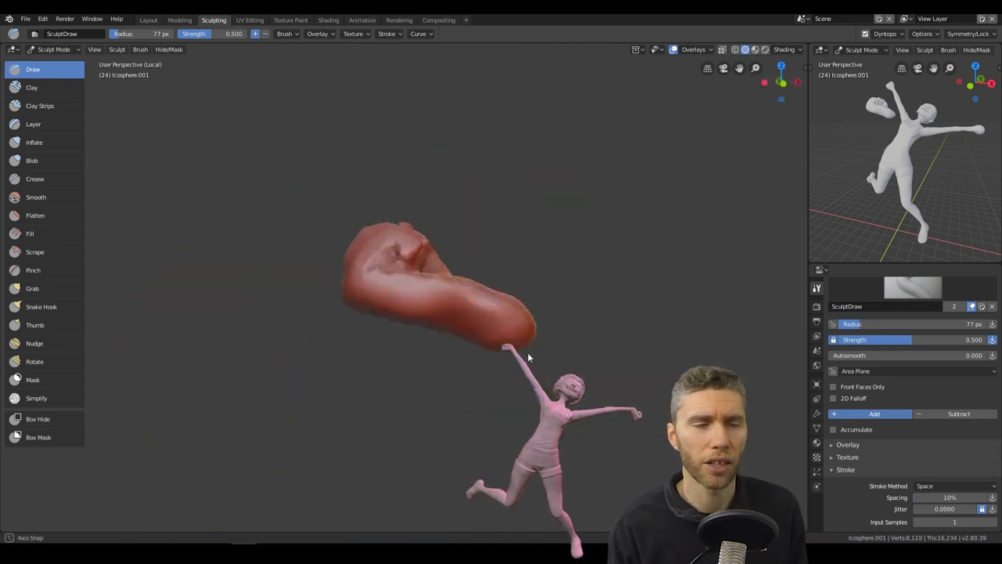
{"action": "mouse_move", "coordinate": [456, 226]}
{"action": "middle_mouse_down"}
{"action": "mouse_move", "coordinate": [347, 353]}
{"action": "mouse_move", "coordinate": [384, 308]}
{"action": "mouse_move", "coordinate": [423, 313]}
{"action": "mouse_move", "coordinate": [520, 285]}
{"action": "mouse_move", "coordinate": [501, 219]}
{"action": "mouse_move", "coordinate": [515, 118]}
{"action": "mouse_move", "coordinate": [535, 239]}
{"action": "mouse_move", "coordinate": [510, 315]}
{"action": "mouse_move", "coordinate": [349, 269]}
{"action": "mouse_move", "coordinate": [365, 331]}
{"action": "mouse_move", "coordinate": [374, 317]}
{"action": "mouse_move", "coordinate": [492, 371]}
{"action": "mouse_move", "coordinate": [407, 336]}
{"action": "mouse_move", "coordinate": [474, 224]}
{"action": "mouse_move", "coordinate": [364, 349]}
{"action": "mouse_move", "coordinate": [517, 436]}
{"action": "middle_mouse_up"}
{"action": "key", "text": "x"}
{"action": "scroll", "coordinate": [492, 371], "scroll_direction": "down", "scroll_amount": 5}
{"action": "scroll", "coordinate": [492, 371], "scroll_direction": "up", "scroll_amount": 5}
{"action": "scroll", "coordinate": [516, 436], "scroll_direction": "down", "scroll_amount": 5}
Go back to the Layout workspace and select the fist object
{"action": "left_click", "coordinate": [150, 21]}
{"action": "scroll", "coordinate": [637, 272], "scroll_direction": "down", "scroll_amount": 5}
{"action": "left_click", "coordinate": [360, 301]}
{"action": "middle_click_drag", "start_coordinate": [360, 302], "coordinate": [456, 362]}
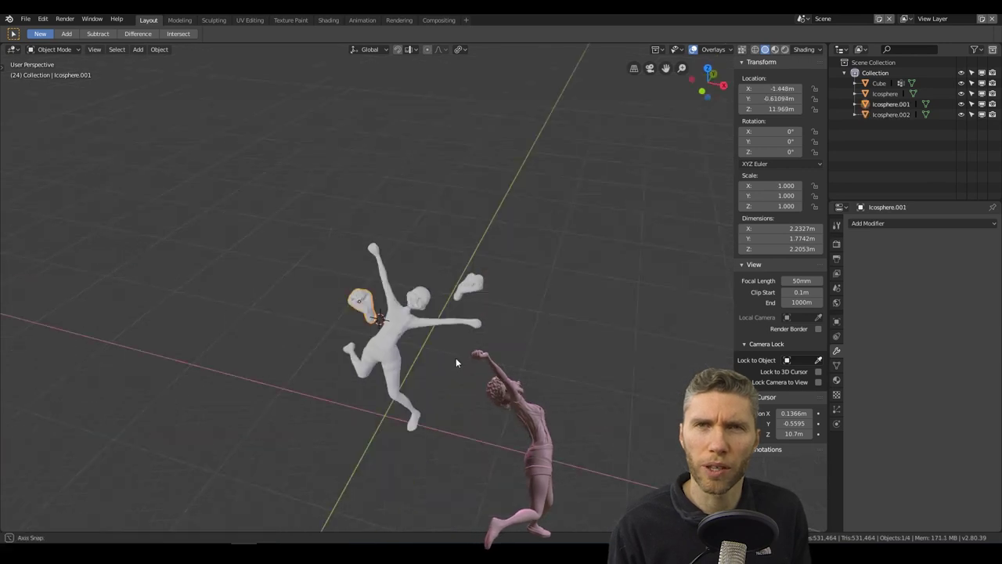
Duplicate the fist with Shift+D and place the copy on the other hand
{"action": "key", "text": "shift+d"}
{"action": "left_click", "coordinate": [603, 321]}
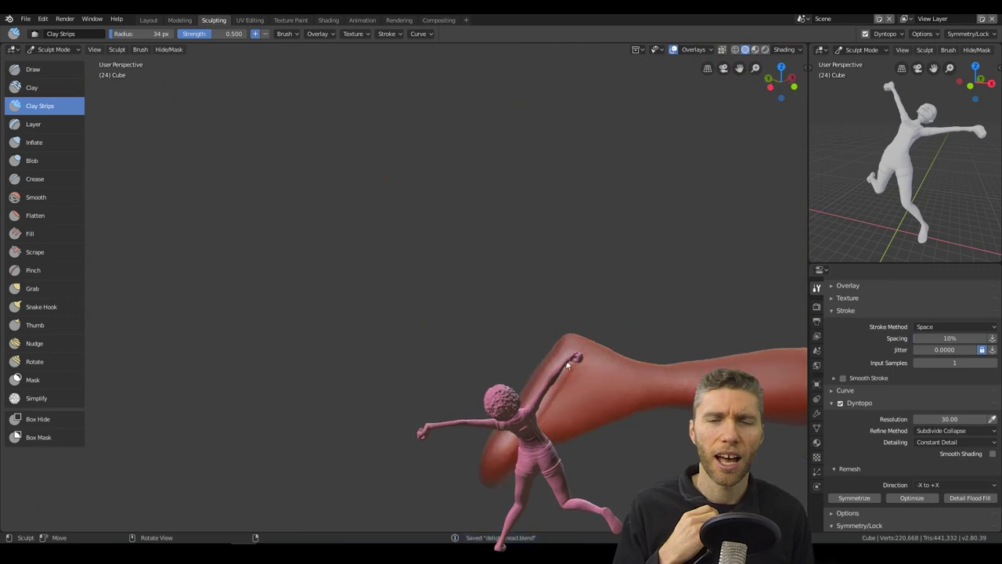
{"action": "mouse_move", "coordinate": [575, 377]}
{"action": "middle_mouse_down"}
{"action": "mouse_move", "coordinate": [369, 261]}
{"action": "mouse_move", "coordinate": [404, 250]}
{"action": "mouse_move", "coordinate": [423, 269]}
{"action": "mouse_move", "coordinate": [505, 200]}
{"action": "mouse_move", "coordinate": [588, 364]}
{"action": "mouse_move", "coordinate": [405, 326]}
{"action": "mouse_move", "coordinate": [427, 273]}
{"action": "middle_mouse_up"}
Shape the foot with the Scrape, Clay Strips and Draw brushes, resizing the brush
{"action": "key", "text": "shift+t"}
{"action": "key", "text": "f"}
{"action": "key", "text": "c"}
{"action": "key", "text": "shift+t"}
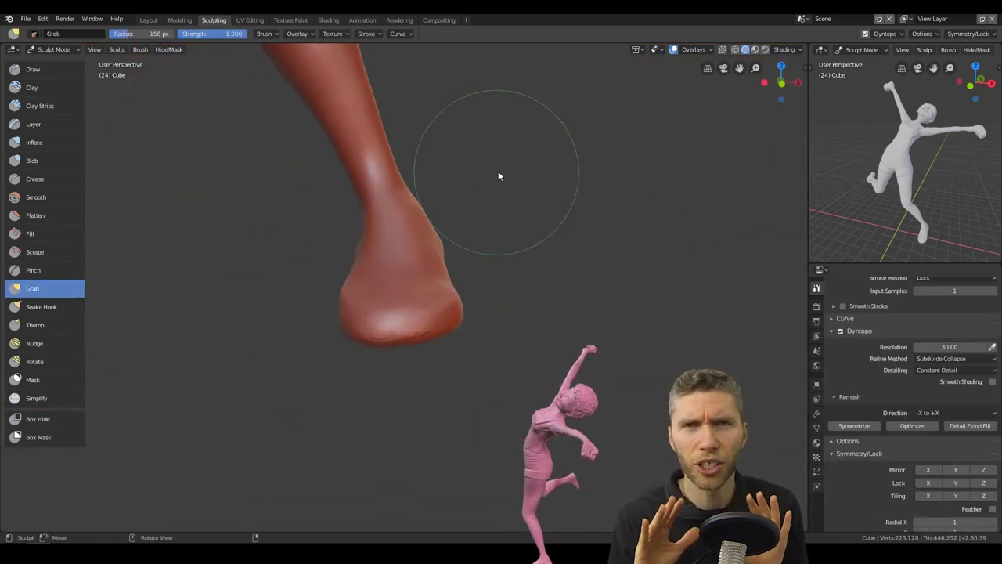
{"action": "key", "text": "x"}
{"action": "mouse_move", "coordinate": [498, 175]}
{"action": "middle_mouse_down"}
{"action": "mouse_move", "coordinate": [439, 258]}
{"action": "mouse_move", "coordinate": [335, 349]}
{"action": "mouse_move", "coordinate": [382, 452]}
{"action": "mouse_move", "coordinate": [366, 305]}
{"action": "mouse_move", "coordinate": [438, 262]}
{"action": "mouse_move", "coordinate": [389, 71]}
{"action": "mouse_move", "coordinate": [331, 107]}
{"action": "mouse_move", "coordinate": [355, 329]}
{"action": "middle_mouse_up"}
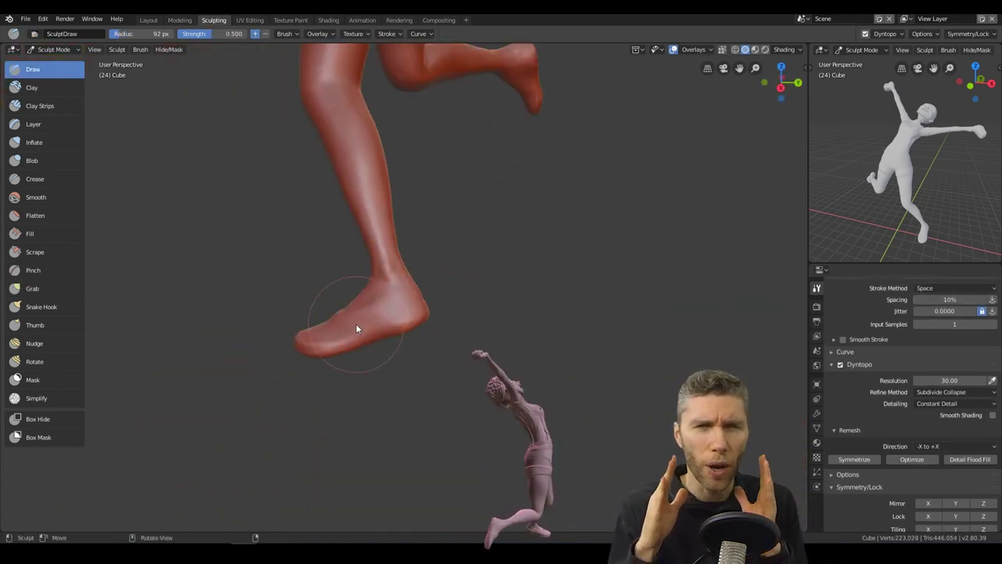
{"action": "mouse_move", "coordinate": [375, 269]}
{"action": "middle_mouse_down"}
{"action": "mouse_move", "coordinate": [461, 224]}
{"action": "mouse_move", "coordinate": [414, 380]}
{"action": "mouse_move", "coordinate": [295, 322]}
{"action": "mouse_move", "coordinate": [337, 297]}
{"action": "mouse_move", "coordinate": [498, 368]}
{"action": "mouse_move", "coordinate": [636, 290]}
{"action": "middle_mouse_up"}
{"action": "key", "text": "c"}
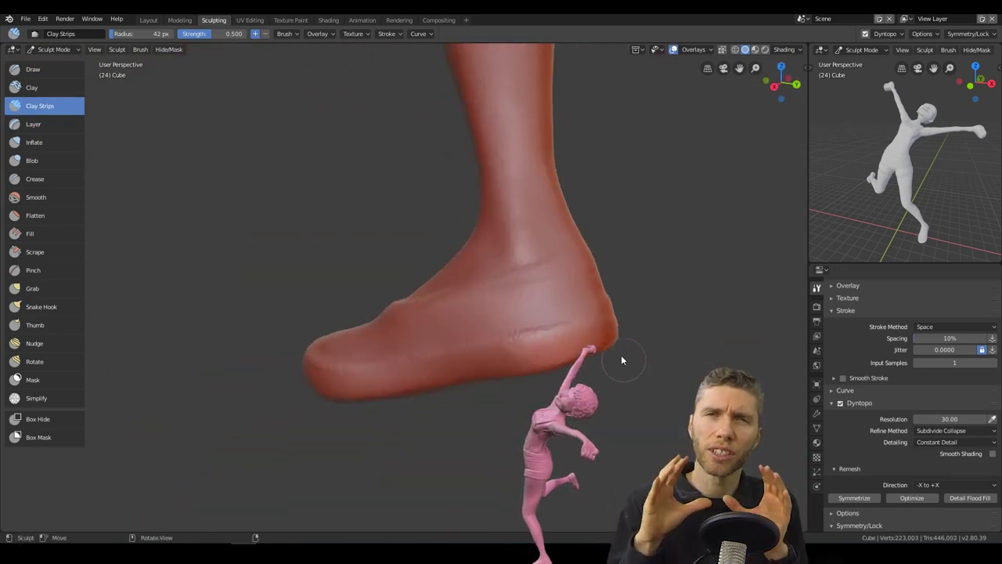
{"action": "middle_click_drag", "start_coordinate": [620, 361], "coordinate": [55, 215]}
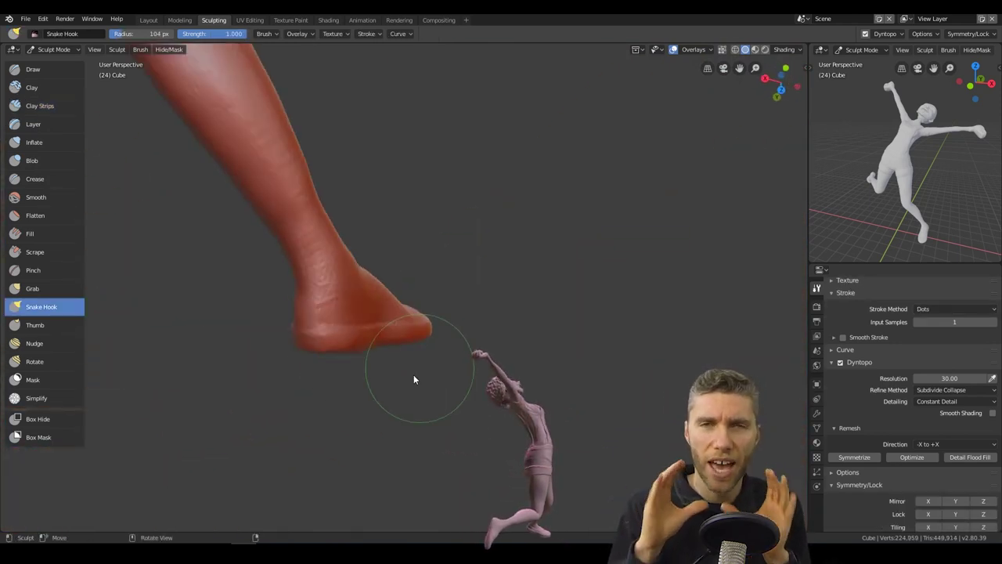
Check the foot from several angles, adjust it with Grab, then select the fist in Layout
{"action": "middle_click_drag", "start_coordinate": [413, 379], "coordinate": [390, 311]}
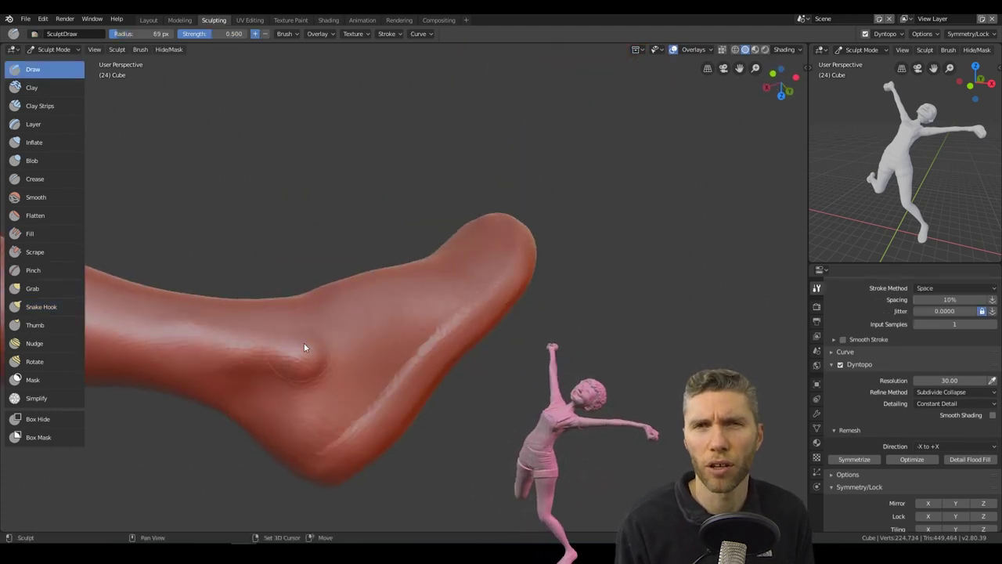
{"action": "middle_click_drag", "start_coordinate": [304, 346], "coordinate": [484, 361]}
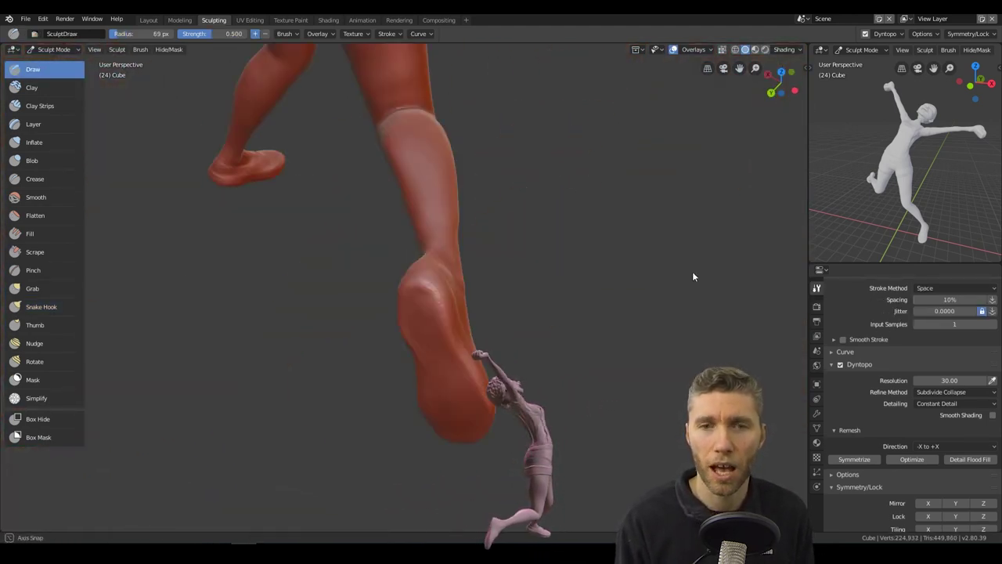
{"action": "mouse_move", "coordinate": [368, 189]}
{"action": "middle_mouse_down"}
{"action": "mouse_move", "coordinate": [465, 261]}
{"action": "mouse_move", "coordinate": [198, 293]}
{"action": "mouse_move", "coordinate": [391, 381]}
{"action": "middle_mouse_up"}
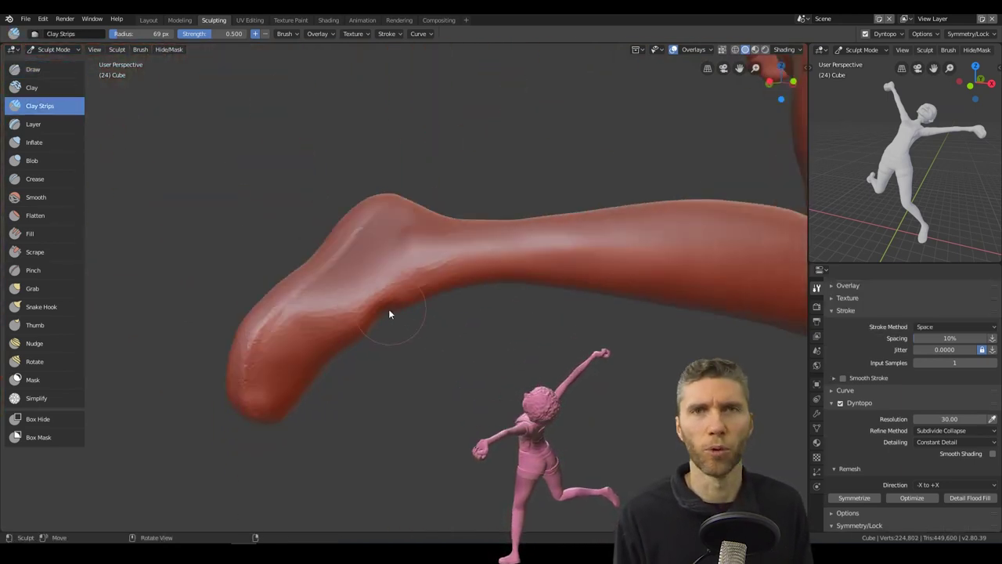
{"action": "mouse_move", "coordinate": [389, 313]}
{"action": "middle_mouse_down"}
{"action": "mouse_move", "coordinate": [324, 308]}
{"action": "mouse_move", "coordinate": [282, 383]}
{"action": "mouse_move", "coordinate": [431, 311]}
{"action": "mouse_move", "coordinate": [306, 287]}
{"action": "mouse_move", "coordinate": [384, 345]}
{"action": "mouse_move", "coordinate": [52, 118]}
{"action": "middle_mouse_up"}
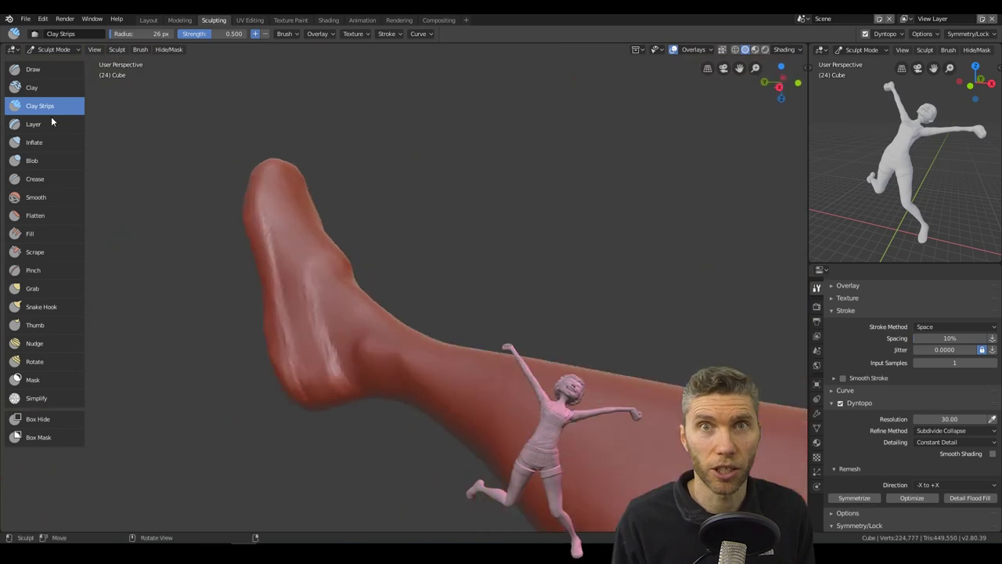
{"action": "left_click", "coordinate": [32, 288]}
{"action": "mouse_move", "coordinate": [173, 259]}
{"action": "middle_mouse_down"}
{"action": "mouse_move", "coordinate": [249, 261]}
{"action": "mouse_move", "coordinate": [427, 316]}
{"action": "middle_mouse_up"}
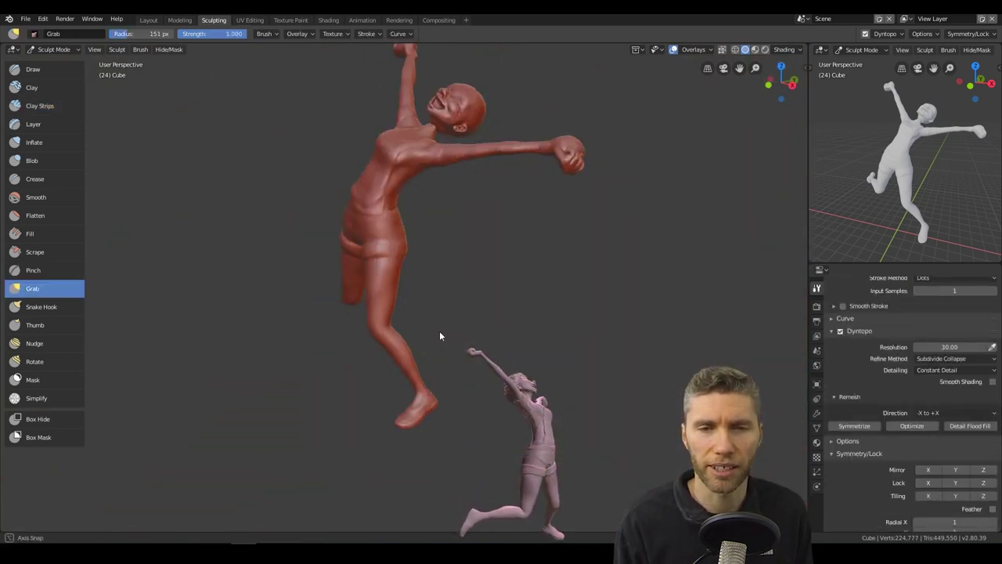
{"action": "middle_click_drag", "start_coordinate": [439, 330], "coordinate": [462, 351]}
{"action": "left_click", "coordinate": [148, 19]}
{"action": "left_click", "coordinate": [467, 331]}
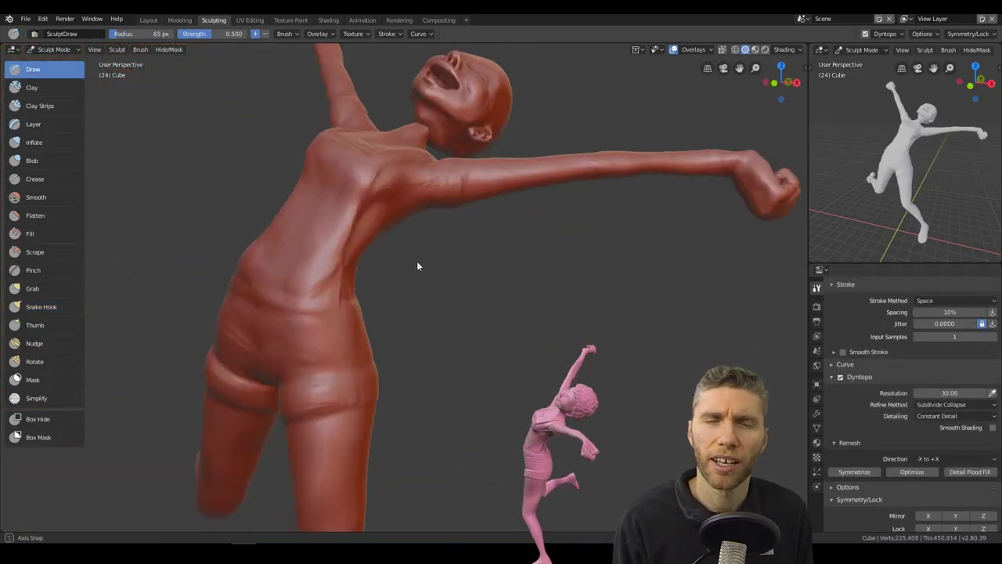
Save the girl sculpt via File > Save
{"action": "left_click", "coordinate": [26, 18]}
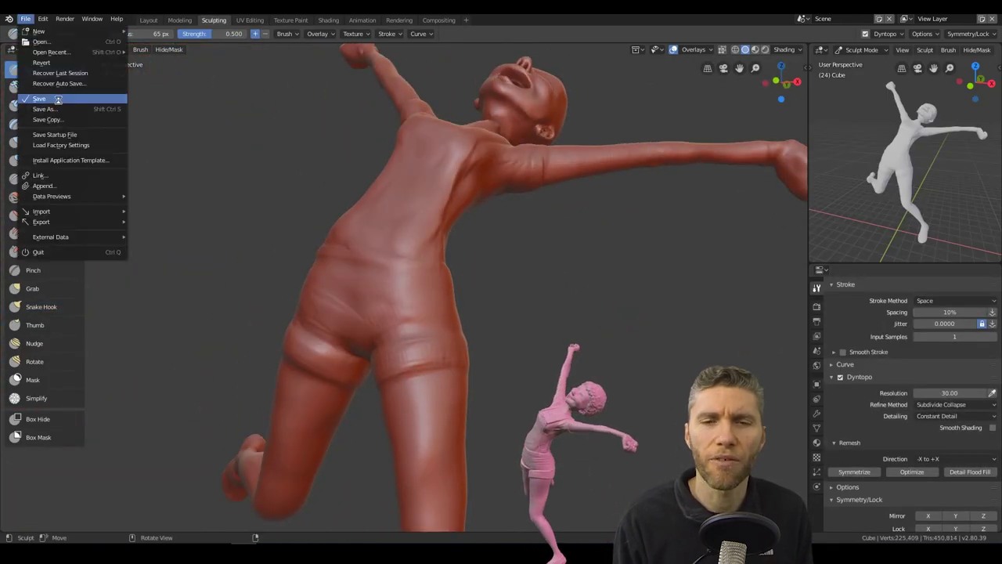
{"action": "left_click", "coordinate": [40, 99]}
{"action": "mouse_move", "coordinate": [597, 325]}
{"action": "middle_mouse_down"}
{"action": "mouse_move", "coordinate": [532, 297]}
{"action": "mouse_move", "coordinate": [536, 278]}
{"action": "middle_mouse_up"}
{"action": "scroll", "coordinate": [532, 298], "scroll_direction": "down", "scroll_amount": 4}
{"action": "scroll", "coordinate": [442, 234], "scroll_direction": "up", "scroll_amount": 4}
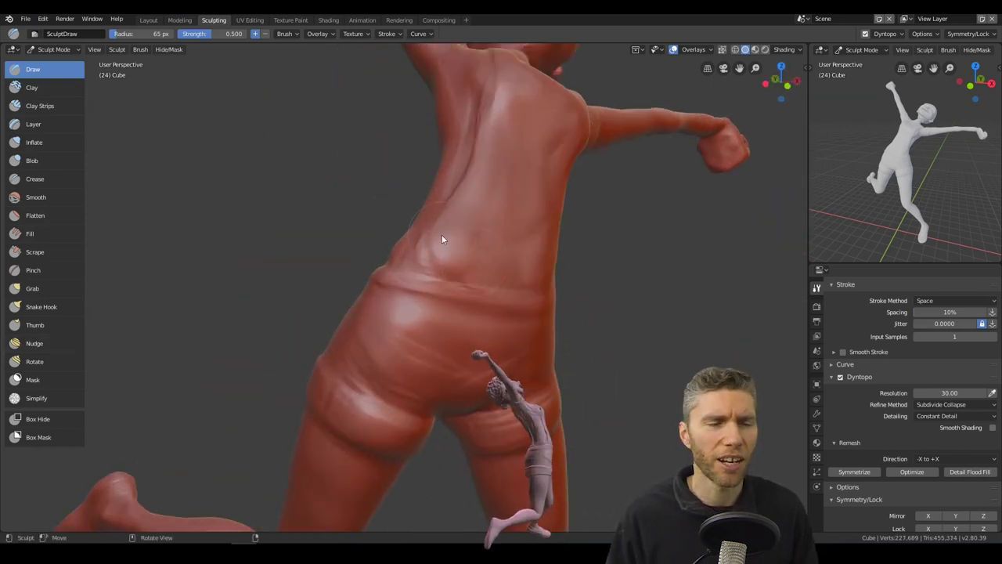
Orbit to review the legs, the smiling front, the raised arm and the head
{"action": "middle_click_drag", "start_coordinate": [442, 234], "coordinate": [444, 274]}
{"action": "mouse_move", "coordinate": [534, 327]}
{"action": "middle_mouse_down"}
{"action": "mouse_move", "coordinate": [514, 331]}
{"action": "mouse_move", "coordinate": [503, 226]}
{"action": "mouse_move", "coordinate": [531, 376]}
{"action": "middle_mouse_up"}
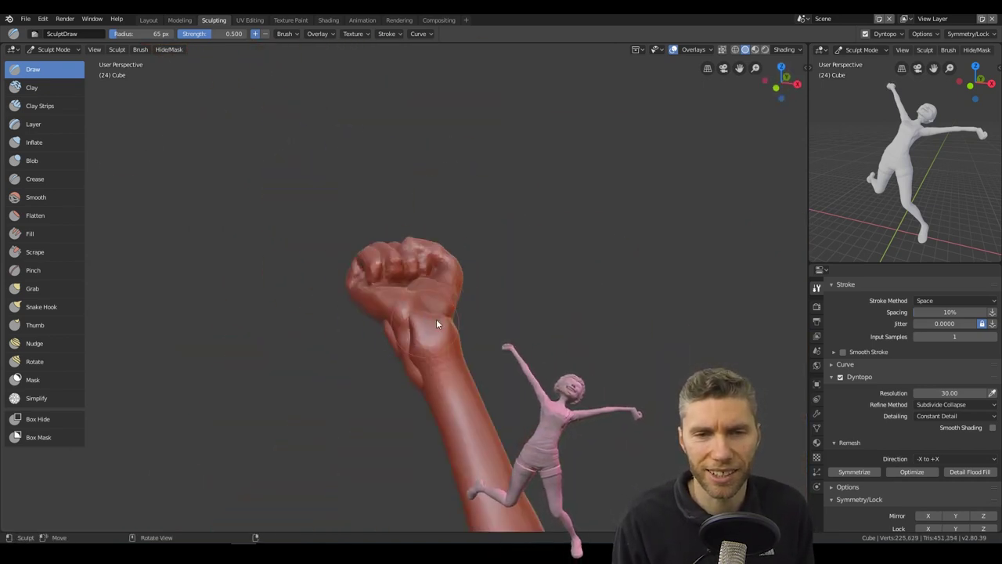
{"action": "mouse_move", "coordinate": [503, 328]}
{"action": "middle_mouse_down"}
{"action": "mouse_move", "coordinate": [414, 417]}
{"action": "mouse_move", "coordinate": [473, 371]}
{"action": "mouse_move", "coordinate": [274, 170]}
{"action": "middle_mouse_up"}
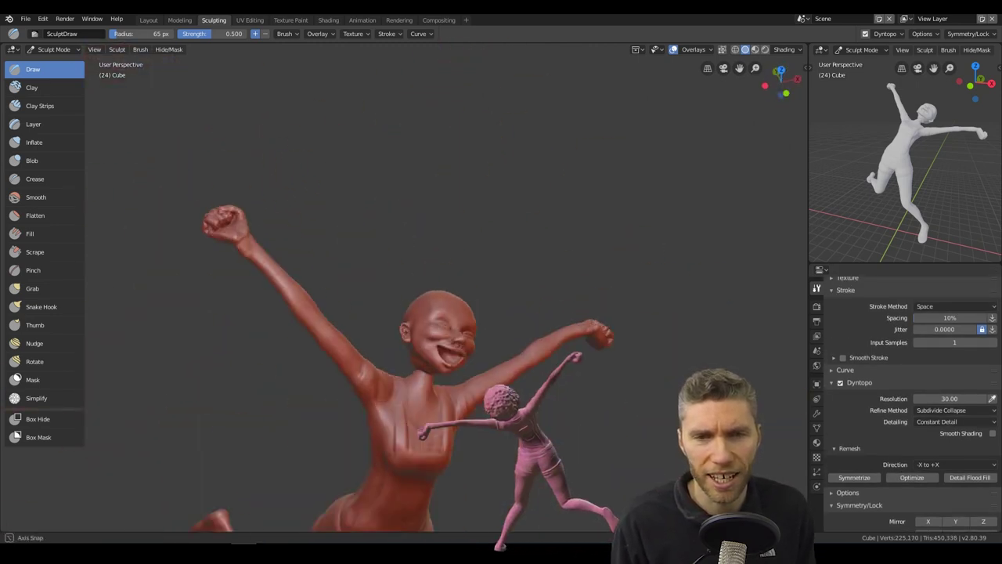
{"action": "middle_click_drag", "start_coordinate": [445, 389], "coordinate": [476, 338]}
{"action": "scroll", "coordinate": [476, 337], "scroll_direction": "up", "scroll_amount": 6}
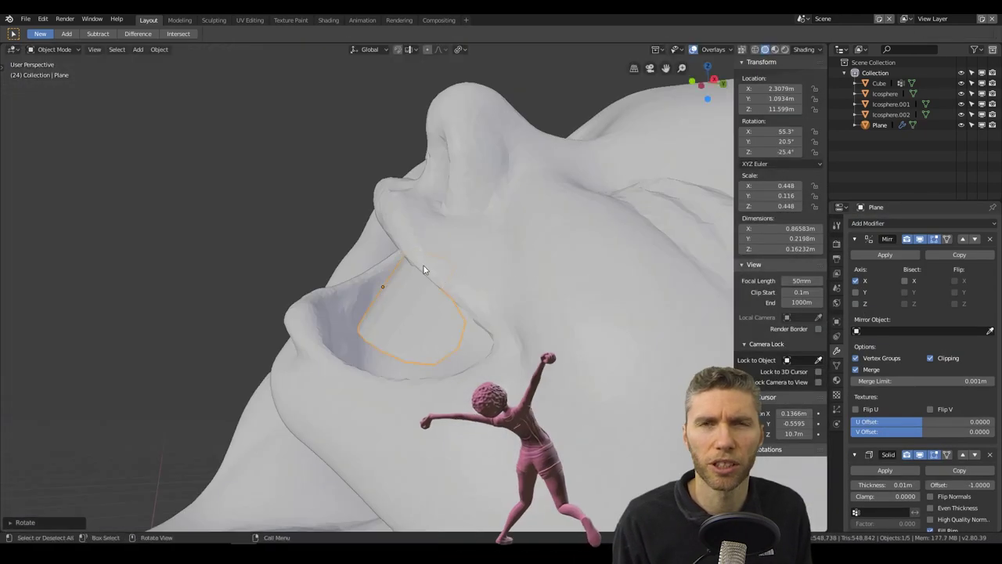
Place the plane piece onto the face's lips and switch to wireframe shading
{"action": "middle_click_drag", "start_coordinate": [424, 265], "coordinate": [547, 359]}
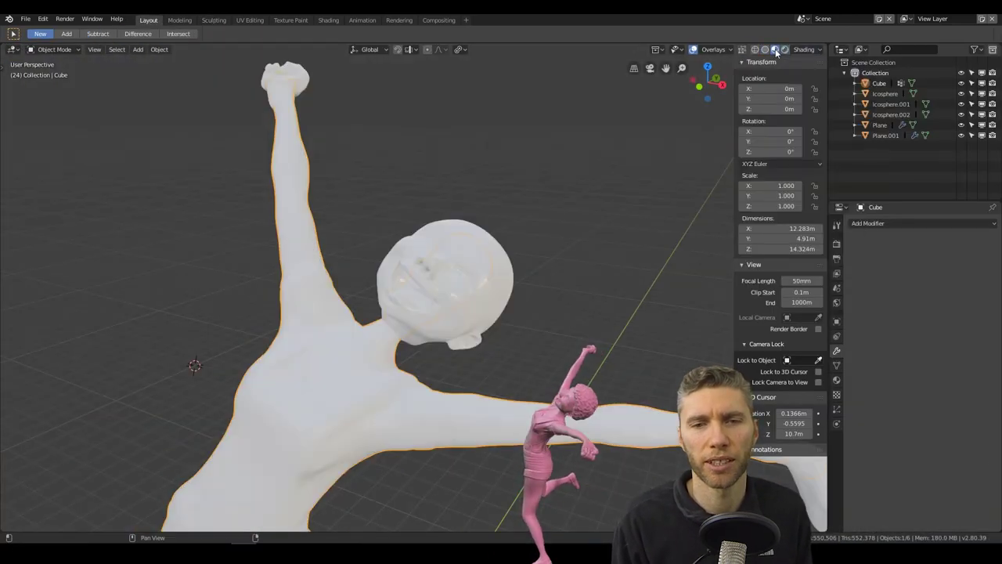
{"action": "left_click", "coordinate": [754, 49]}
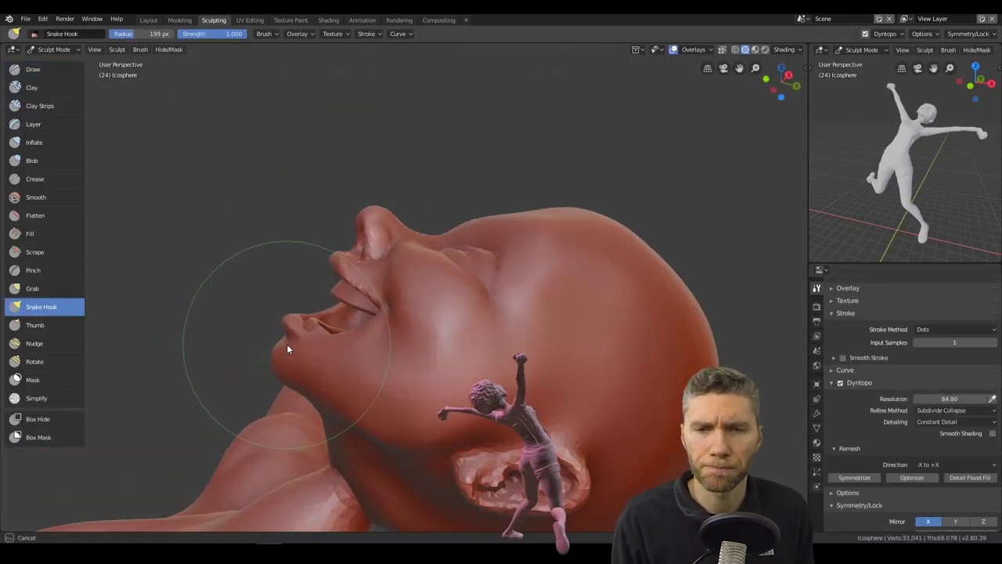
Inflate the bent elbow, then orbit to review both legs and the whole figure
{"action": "middle_click_drag", "start_coordinate": [287, 349], "coordinate": [441, 451]}
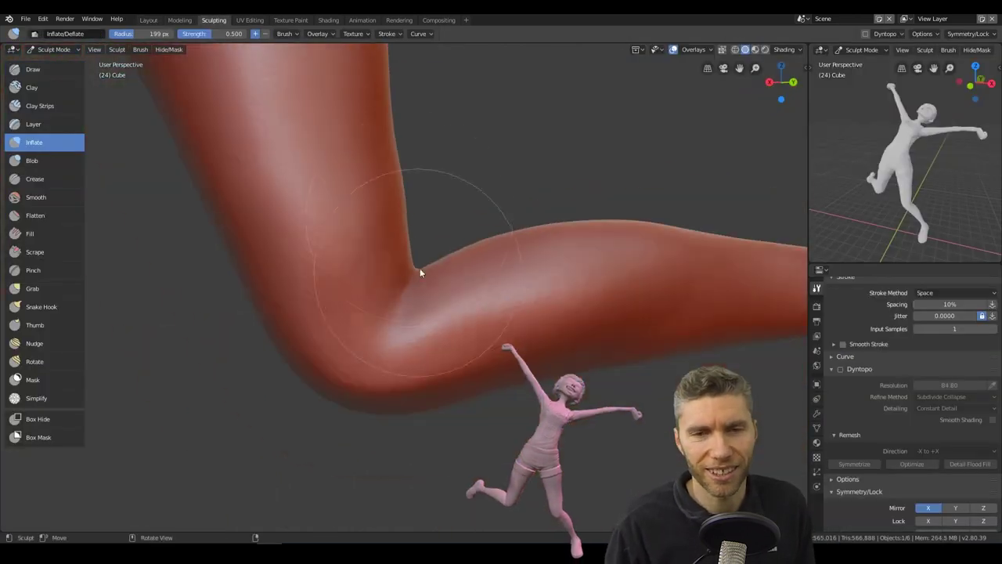
{"action": "mouse_move", "coordinate": [443, 286]}
{"action": "middle_mouse_down"}
{"action": "mouse_move", "coordinate": [346, 351]}
{"action": "mouse_move", "coordinate": [462, 297]}
{"action": "mouse_move", "coordinate": [447, 430]}
{"action": "mouse_move", "coordinate": [449, 359]}
{"action": "mouse_move", "coordinate": [383, 353]}
{"action": "mouse_move", "coordinate": [454, 340]}
{"action": "mouse_move", "coordinate": [438, 368]}
{"action": "mouse_move", "coordinate": [570, 408]}
{"action": "middle_mouse_up"}
{"action": "key", "text": "i"}
{"action": "middle_click_drag", "start_coordinate": [569, 288], "coordinate": [480, 353]}
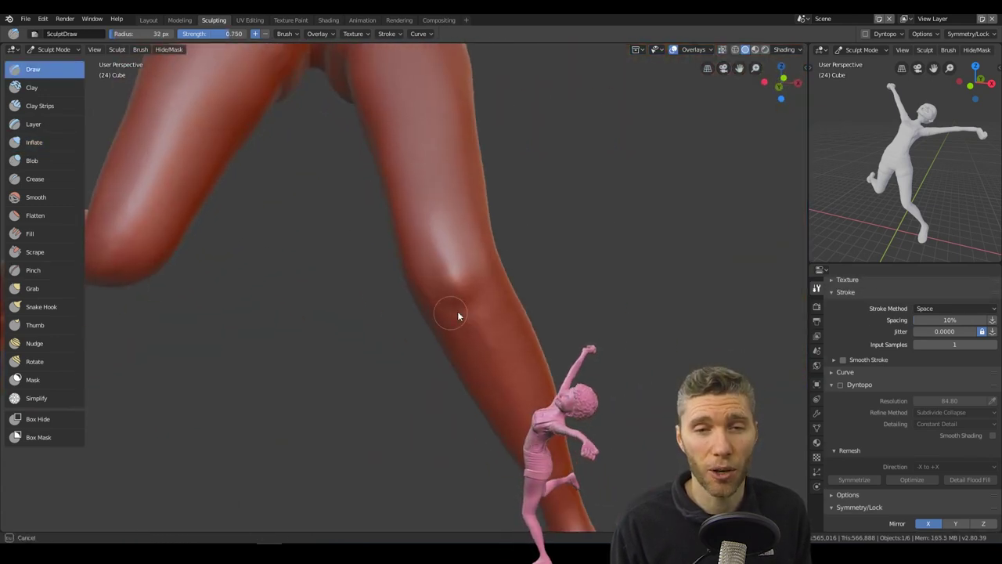
{"action": "mouse_move", "coordinate": [350, 296]}
{"action": "middle_mouse_down"}
{"action": "mouse_move", "coordinate": [425, 271]}
{"action": "mouse_move", "coordinate": [554, 321]}
{"action": "middle_mouse_up"}
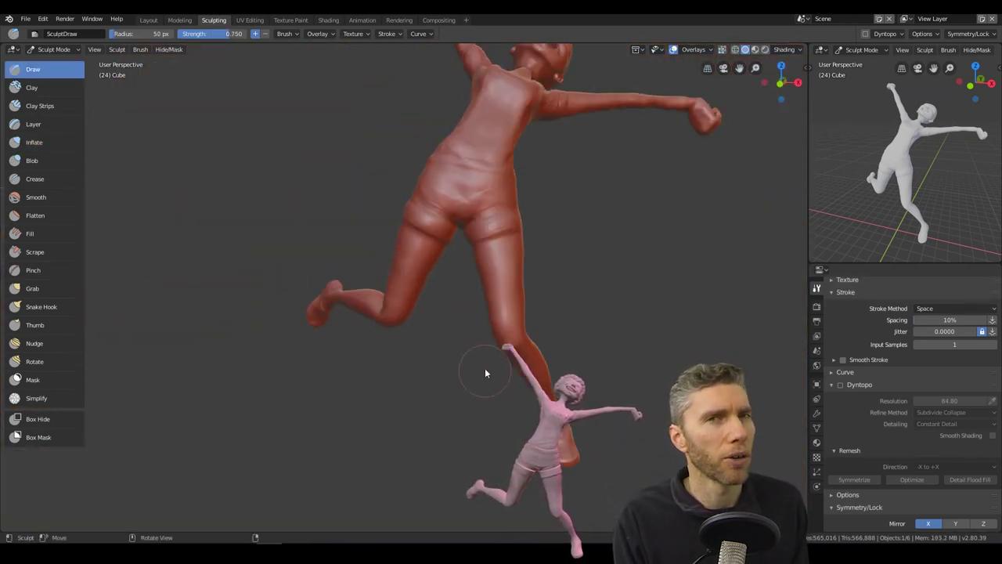
{"action": "middle_click_drag", "start_coordinate": [461, 329], "coordinate": [461, 374]}
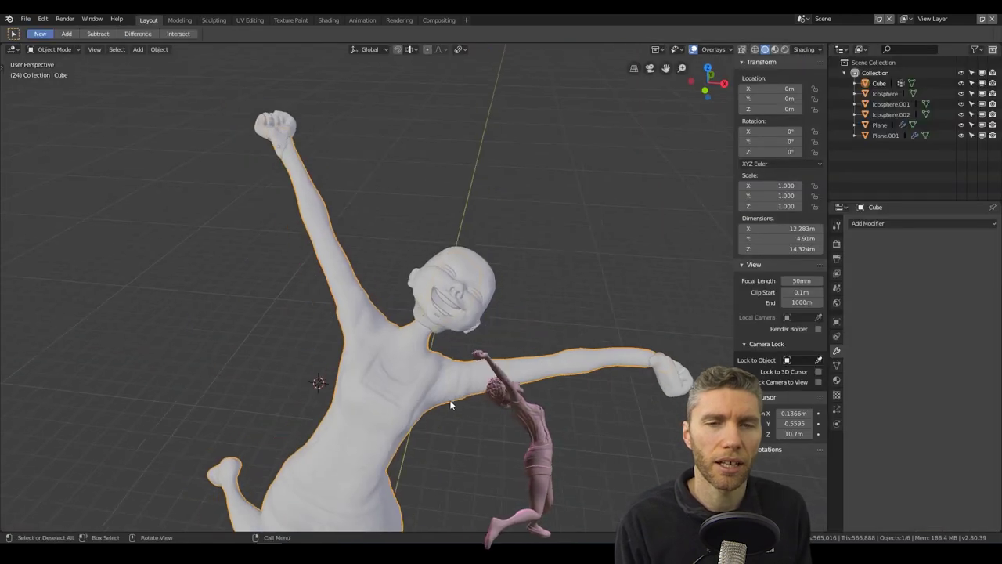
{"action": "scroll", "coordinate": [324, 236], "scroll_direction": "up", "scroll_amount": 8}
{"action": "middle_click_drag", "start_coordinate": [324, 237], "coordinate": [336, 266]}
{"action": "scroll", "coordinate": [337, 266], "scroll_direction": "down", "scroll_amount": 8}
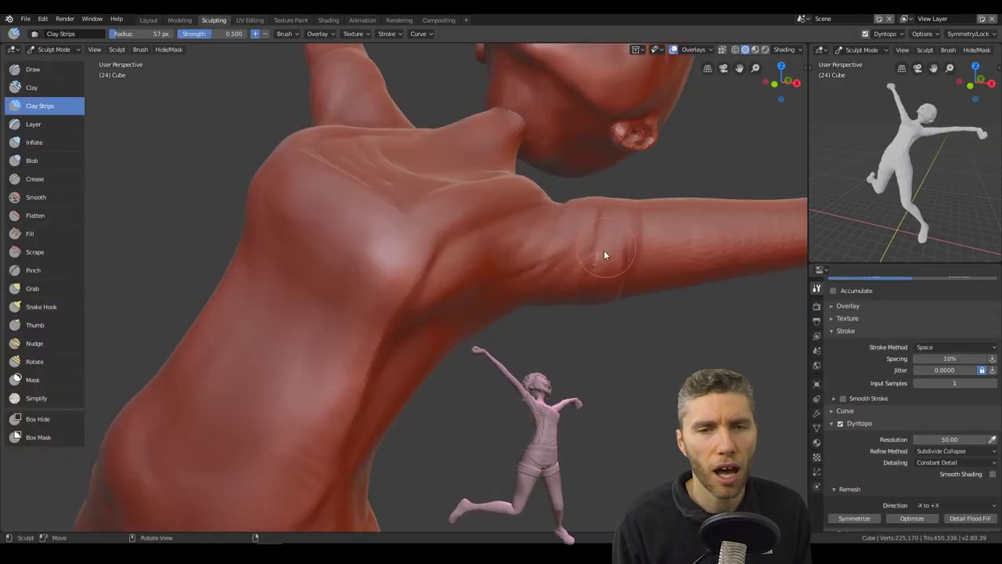
Stroke a Crease line down the seat of the shorts, mixing in Snake Hook and Draw
{"action": "mouse_move", "coordinate": [603, 252]}
{"action": "middle_mouse_down"}
{"action": "mouse_move", "coordinate": [592, 269]}
{"action": "mouse_move", "coordinate": [449, 217]}
{"action": "mouse_move", "coordinate": [467, 281]}
{"action": "middle_mouse_up"}
{"action": "left_click", "coordinate": [47, 177]}
{"action": "scroll", "coordinate": [405, 335], "scroll_direction": "up", "scroll_amount": 3}
{"action": "mouse_move", "coordinate": [406, 334]}
{"action": "middle_mouse_down"}
{"action": "mouse_move", "coordinate": [358, 208]}
{"action": "mouse_move", "coordinate": [366, 357]}
{"action": "mouse_move", "coordinate": [451, 365]}
{"action": "mouse_move", "coordinate": [461, 394]}
{"action": "mouse_move", "coordinate": [470, 342]}
{"action": "mouse_move", "coordinate": [498, 354]}
{"action": "mouse_move", "coordinate": [481, 318]}
{"action": "mouse_move", "coordinate": [537, 293]}
{"action": "mouse_move", "coordinate": [407, 186]}
{"action": "mouse_move", "coordinate": [408, 362]}
{"action": "mouse_move", "coordinate": [292, 417]}
{"action": "mouse_move", "coordinate": [480, 313]}
{"action": "mouse_move", "coordinate": [460, 281]}
{"action": "mouse_move", "coordinate": [610, 319]}
{"action": "mouse_move", "coordinate": [377, 352]}
{"action": "mouse_move", "coordinate": [599, 293]}
{"action": "mouse_move", "coordinate": [543, 275]}
{"action": "mouse_move", "coordinate": [324, 328]}
{"action": "mouse_move", "coordinate": [444, 358]}
{"action": "mouse_move", "coordinate": [425, 351]}
{"action": "mouse_move", "coordinate": [394, 297]}
{"action": "mouse_move", "coordinate": [309, 275]}
{"action": "mouse_move", "coordinate": [492, 332]}
{"action": "mouse_move", "coordinate": [577, 190]}
{"action": "mouse_move", "coordinate": [543, 326]}
{"action": "mouse_move", "coordinate": [431, 352]}
{"action": "mouse_move", "coordinate": [298, 271]}
{"action": "mouse_move", "coordinate": [423, 382]}
{"action": "mouse_move", "coordinate": [589, 303]}
{"action": "mouse_move", "coordinate": [575, 454]}
{"action": "mouse_move", "coordinate": [531, 380]}
{"action": "mouse_move", "coordinate": [500, 244]}
{"action": "mouse_move", "coordinate": [517, 238]}
{"action": "mouse_move", "coordinate": [383, 232]}
{"action": "mouse_move", "coordinate": [569, 253]}
{"action": "mouse_move", "coordinate": [496, 351]}
{"action": "mouse_move", "coordinate": [394, 362]}
{"action": "mouse_move", "coordinate": [522, 281]}
{"action": "mouse_move", "coordinate": [451, 377]}
{"action": "mouse_move", "coordinate": [501, 315]}
{"action": "mouse_move", "coordinate": [340, 184]}
{"action": "mouse_move", "coordinate": [537, 304]}
{"action": "mouse_move", "coordinate": [458, 216]}
{"action": "mouse_move", "coordinate": [491, 408]}
{"action": "middle_mouse_up"}
{"action": "key", "text": "k"}
{"action": "key", "text": "shift+c"}
{"action": "key", "text": "x"}
{"action": "key", "text": "shift+c"}
{"action": "scroll", "coordinate": [331, 373], "scroll_direction": "up", "scroll_amount": 6}
{"action": "mouse_move", "coordinate": [429, 412]}
{"action": "middle_mouse_down"}
{"action": "mouse_move", "coordinate": [443, 336]}
{"action": "mouse_move", "coordinate": [474, 347]}
{"action": "mouse_move", "coordinate": [415, 334]}
{"action": "mouse_move", "coordinate": [420, 261]}
{"action": "mouse_move", "coordinate": [432, 399]}
{"action": "mouse_move", "coordinate": [452, 243]}
{"action": "mouse_move", "coordinate": [447, 191]}
{"action": "mouse_move", "coordinate": [316, 94]}
{"action": "middle_mouse_up"}
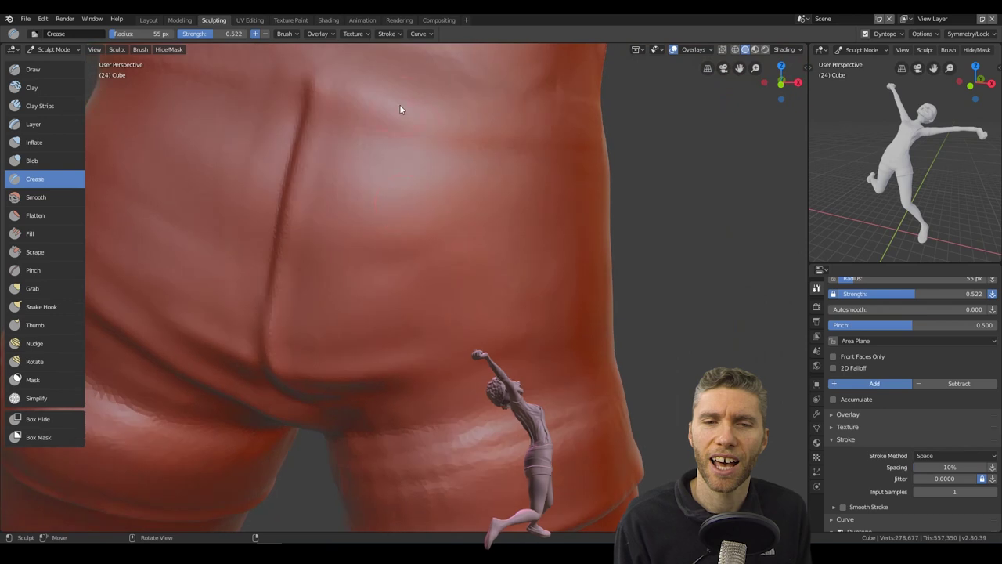
Carve a crease groove along the overall strap
{"action": "mouse_move", "coordinate": [240, 296]}
{"action": "middle_mouse_down"}
{"action": "mouse_move", "coordinate": [389, 221]}
{"action": "mouse_move", "coordinate": [494, 271]}
{"action": "mouse_move", "coordinate": [337, 309]}
{"action": "mouse_move", "coordinate": [345, 221]}
{"action": "mouse_move", "coordinate": [432, 310]}
{"action": "mouse_move", "coordinate": [459, 358]}
{"action": "mouse_move", "coordinate": [384, 409]}
{"action": "mouse_move", "coordinate": [496, 423]}
{"action": "mouse_move", "coordinate": [470, 468]}
{"action": "mouse_move", "coordinate": [482, 359]}
{"action": "middle_mouse_up"}
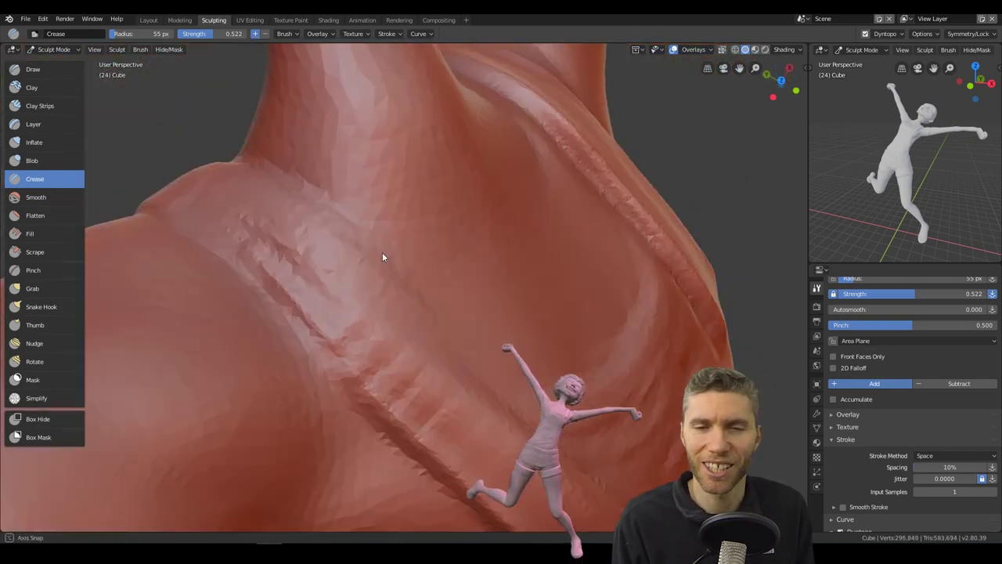
{"action": "mouse_move", "coordinate": [382, 256]}
{"action": "middle_mouse_down"}
{"action": "mouse_move", "coordinate": [436, 221]}
{"action": "mouse_move", "coordinate": [405, 197]}
{"action": "mouse_move", "coordinate": [479, 467]}
{"action": "mouse_move", "coordinate": [404, 319]}
{"action": "mouse_move", "coordinate": [479, 362]}
{"action": "mouse_move", "coordinate": [273, 291]}
{"action": "mouse_move", "coordinate": [409, 365]}
{"action": "middle_mouse_up"}
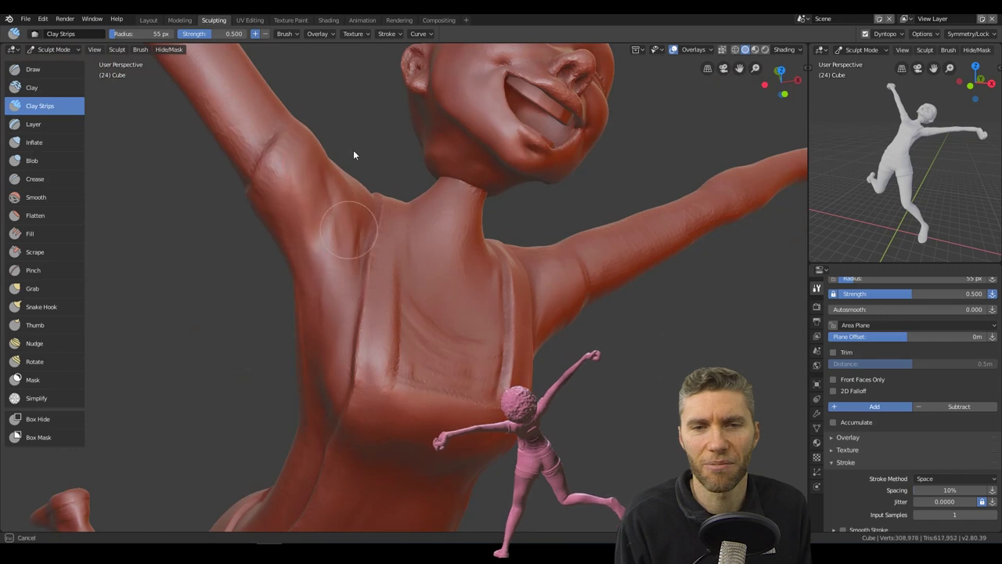
{"action": "scroll", "coordinate": [503, 377], "scroll_direction": "down", "scroll_amount": 8}
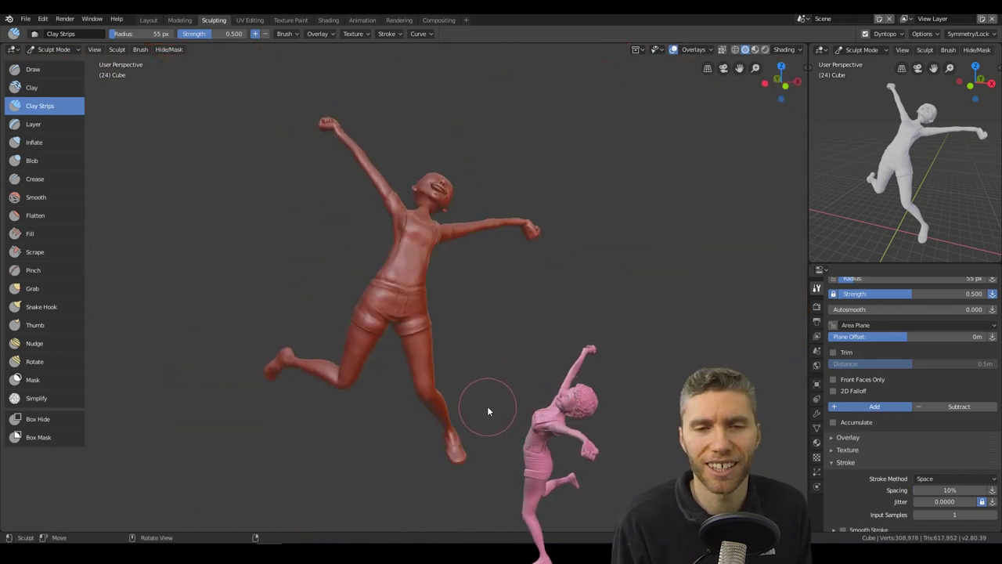
{"action": "scroll", "coordinate": [399, 241], "scroll_direction": "up", "scroll_amount": 10}
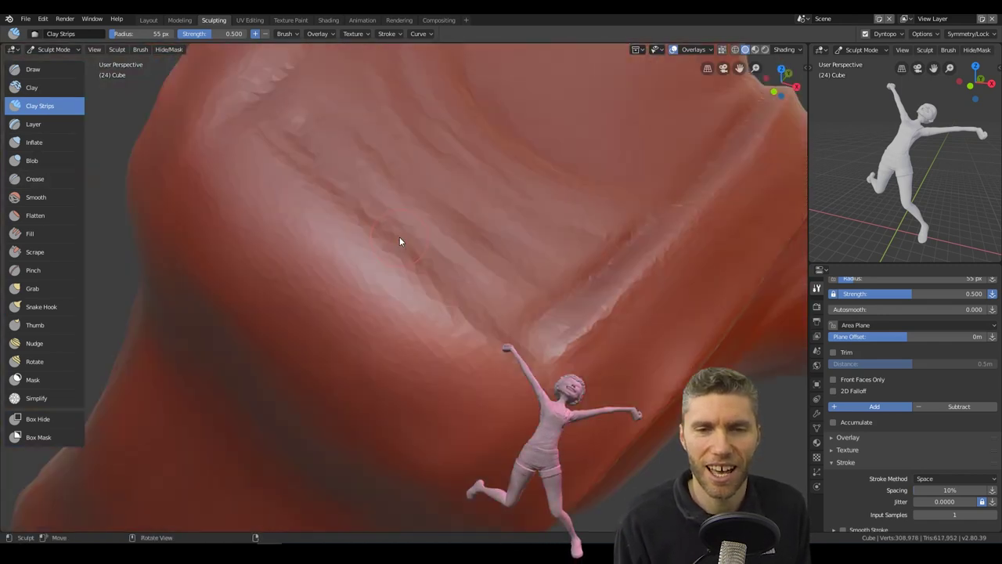
{"action": "key", "text": "shift+c"}
{"action": "mouse_move", "coordinate": [399, 241]}
{"action": "middle_mouse_down"}
{"action": "mouse_move", "coordinate": [357, 233]}
{"action": "mouse_move", "coordinate": [462, 236]}
{"action": "mouse_move", "coordinate": [413, 290]}
{"action": "mouse_move", "coordinate": [426, 300]}
{"action": "mouse_move", "coordinate": [588, 306]}
{"action": "mouse_move", "coordinate": [365, 347]}
{"action": "mouse_move", "coordinate": [461, 450]}
{"action": "mouse_move", "coordinate": [512, 219]}
{"action": "mouse_move", "coordinate": [438, 233]}
{"action": "mouse_move", "coordinate": [449, 277]}
{"action": "mouse_move", "coordinate": [738, 241]}
{"action": "middle_mouse_up"}
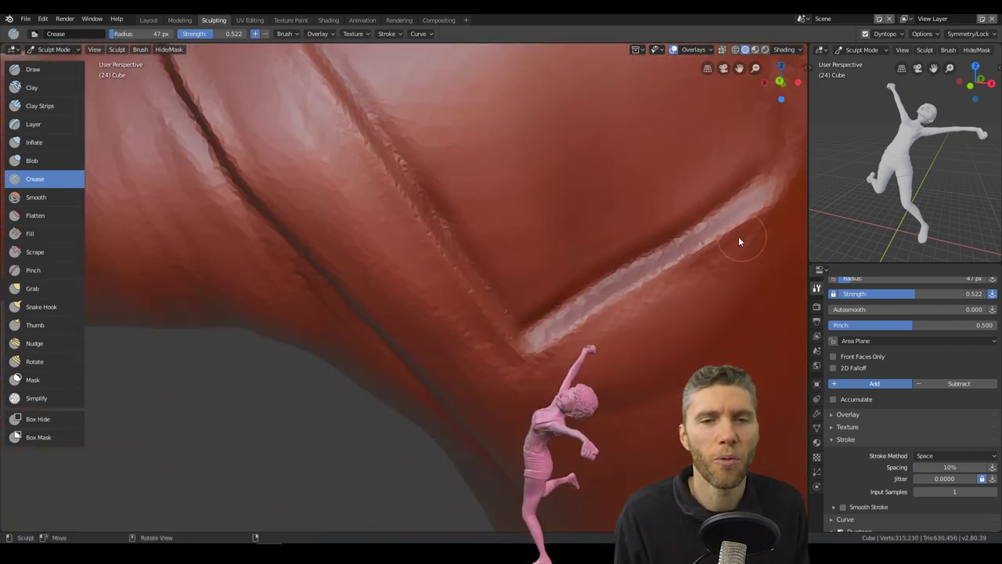
{"action": "left_click_drag", "start_coordinate": [738, 241], "coordinate": [655, 331]}
{"action": "mouse_move", "coordinate": [655, 331]}
{"action": "middle_mouse_down"}
{"action": "mouse_move", "coordinate": [397, 336]}
{"action": "mouse_move", "coordinate": [417, 279]}
{"action": "mouse_move", "coordinate": [221, 168]}
{"action": "mouse_move", "coordinate": [586, 358]}
{"action": "mouse_move", "coordinate": [521, 244]}
{"action": "mouse_move", "coordinate": [337, 172]}
{"action": "mouse_move", "coordinate": [398, 230]}
{"action": "mouse_move", "coordinate": [364, 217]}
{"action": "middle_mouse_up"}
Shape the chest pocket with Snake Hook, then crease around it toward the waistband
{"action": "scroll", "coordinate": [365, 217], "scroll_direction": "down", "scroll_amount": 5}
{"action": "key", "text": "k"}
{"action": "mouse_move", "coordinate": [539, 378]}
{"action": "middle_mouse_down"}
{"action": "mouse_move", "coordinate": [292, 313]}
{"action": "mouse_move", "coordinate": [548, 274]}
{"action": "mouse_move", "coordinate": [391, 373]}
{"action": "middle_mouse_up"}
{"action": "scroll", "coordinate": [548, 274], "scroll_direction": "down", "scroll_amount": 4}
{"action": "scroll", "coordinate": [391, 373], "scroll_direction": "up", "scroll_amount": 5}
{"action": "left_click", "coordinate": [35, 179]}
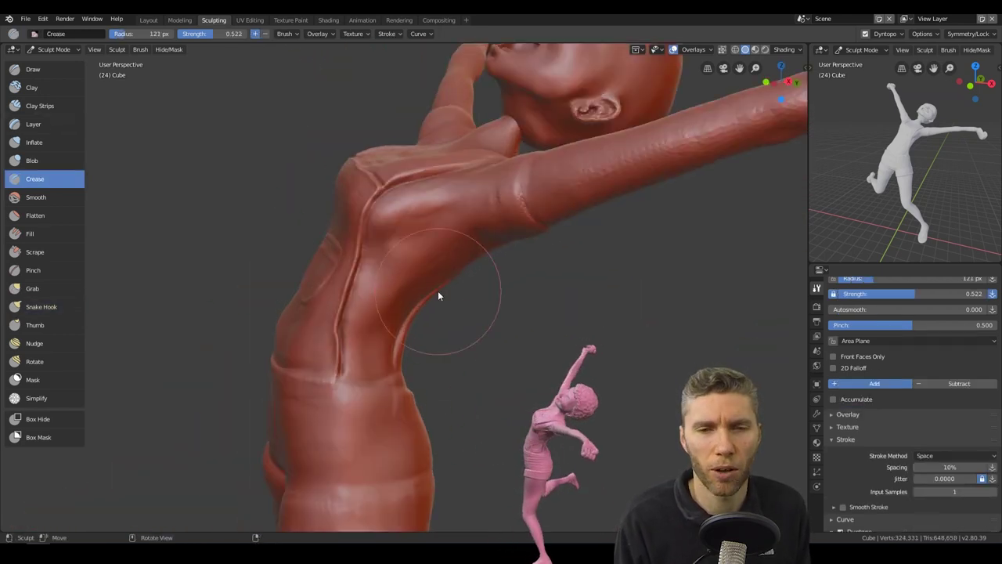
{"action": "mouse_move", "coordinate": [438, 296]}
{"action": "middle_mouse_down"}
{"action": "mouse_move", "coordinate": [465, 384]}
{"action": "mouse_move", "coordinate": [490, 336]}
{"action": "mouse_move", "coordinate": [587, 257]}
{"action": "mouse_move", "coordinate": [508, 262]}
{"action": "mouse_move", "coordinate": [540, 332]}
{"action": "mouse_move", "coordinate": [446, 308]}
{"action": "mouse_move", "coordinate": [592, 251]}
{"action": "middle_mouse_up"}
Enlarge the Crease brush slightly and crease the waistband and hems around the hips
{"action": "scroll", "coordinate": [515, 294], "scroll_direction": "down", "scroll_amount": 5}
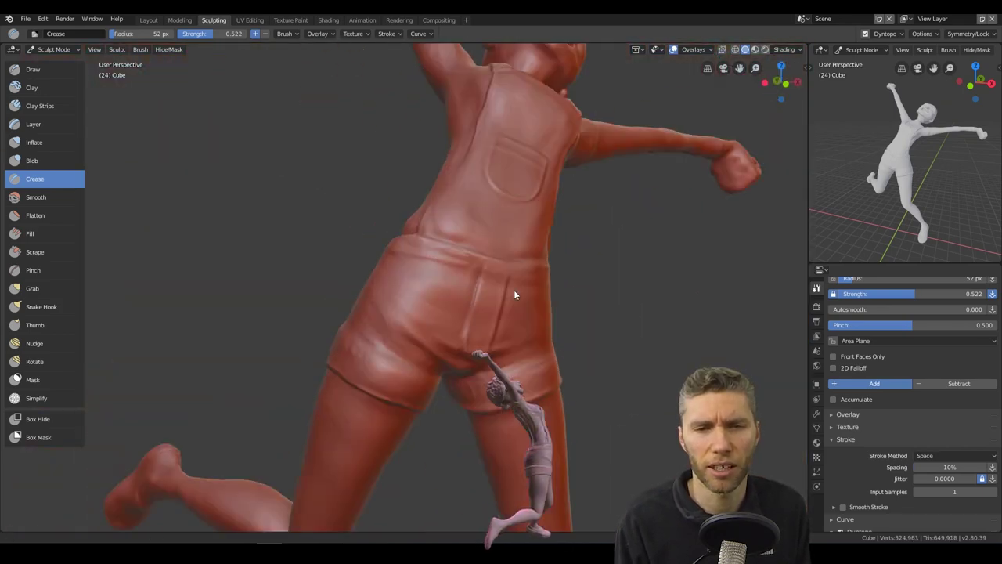
{"action": "scroll", "coordinate": [514, 295], "scroll_direction": "up", "scroll_amount": 3}
{"action": "mouse_move", "coordinate": [514, 294]}
{"action": "middle_mouse_down"}
{"action": "mouse_move", "coordinate": [347, 384]}
{"action": "mouse_move", "coordinate": [707, 353]}
{"action": "mouse_move", "coordinate": [633, 290]}
{"action": "mouse_move", "coordinate": [706, 291]}
{"action": "mouse_move", "coordinate": [183, 196]}
{"action": "mouse_move", "coordinate": [206, 217]}
{"action": "mouse_move", "coordinate": [472, 195]}
{"action": "mouse_move", "coordinate": [212, 104]}
{"action": "mouse_move", "coordinate": [324, 293]}
{"action": "middle_mouse_up"}
{"action": "scroll", "coordinate": [212, 105], "scroll_direction": "down", "scroll_amount": 3}
{"action": "key", "text": "f"}
{"action": "left_click", "coordinate": [174, 346]}
{"action": "mouse_move", "coordinate": [173, 347]}
{"action": "middle_mouse_down"}
{"action": "mouse_move", "coordinate": [589, 377]}
{"action": "mouse_move", "coordinate": [647, 352]}
{"action": "mouse_move", "coordinate": [403, 465]}
{"action": "mouse_move", "coordinate": [563, 385]}
{"action": "mouse_move", "coordinate": [454, 226]}
{"action": "mouse_move", "coordinate": [318, 242]}
{"action": "mouse_move", "coordinate": [416, 353]}
{"action": "mouse_move", "coordinate": [351, 222]}
{"action": "mouse_move", "coordinate": [307, 354]}
{"action": "mouse_move", "coordinate": [615, 338]}
{"action": "mouse_move", "coordinate": [398, 460]}
{"action": "mouse_move", "coordinate": [210, 397]}
{"action": "mouse_move", "coordinate": [572, 281]}
{"action": "mouse_move", "coordinate": [475, 226]}
{"action": "mouse_move", "coordinate": [532, 316]}
{"action": "mouse_move", "coordinate": [551, 235]}
{"action": "mouse_move", "coordinate": [599, 272]}
{"action": "mouse_move", "coordinate": [431, 437]}
{"action": "mouse_move", "coordinate": [315, 200]}
{"action": "mouse_move", "coordinate": [375, 277]}
{"action": "mouse_move", "coordinate": [284, 419]}
{"action": "mouse_move", "coordinate": [457, 382]}
{"action": "mouse_move", "coordinate": [319, 256]}
{"action": "mouse_move", "coordinate": [553, 249]}
{"action": "mouse_move", "coordinate": [543, 224]}
{"action": "mouse_move", "coordinate": [422, 366]}
{"action": "mouse_move", "coordinate": [476, 388]}
{"action": "mouse_move", "coordinate": [228, 290]}
{"action": "mouse_move", "coordinate": [412, 289]}
{"action": "mouse_move", "coordinate": [585, 333]}
{"action": "mouse_move", "coordinate": [428, 327]}
{"action": "mouse_move", "coordinate": [349, 98]}
{"action": "middle_mouse_up"}
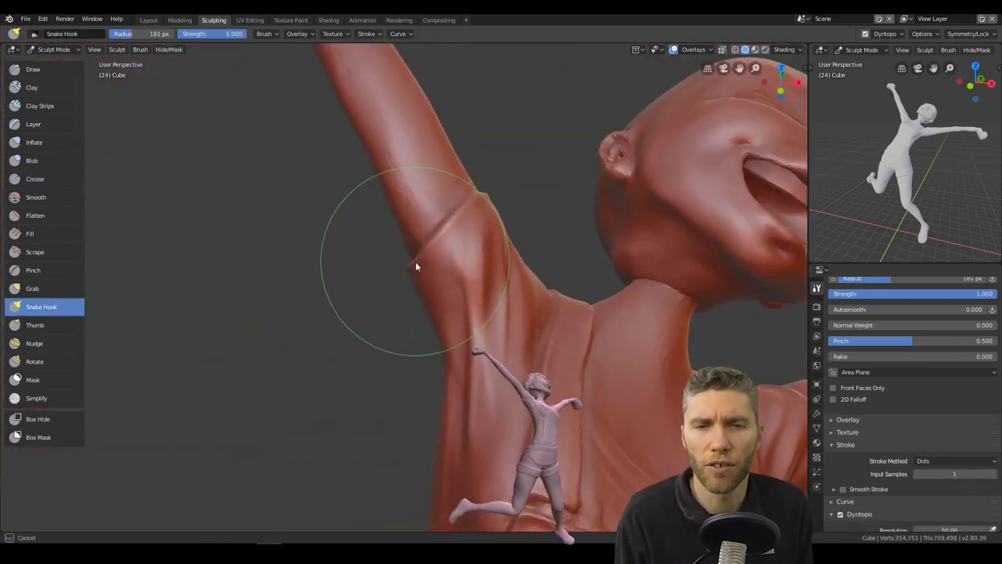
Orbit around the arm, the underside of the neck, the creased leg and the back of the torso
{"action": "middle_click_drag", "start_coordinate": [415, 264], "coordinate": [601, 262]}
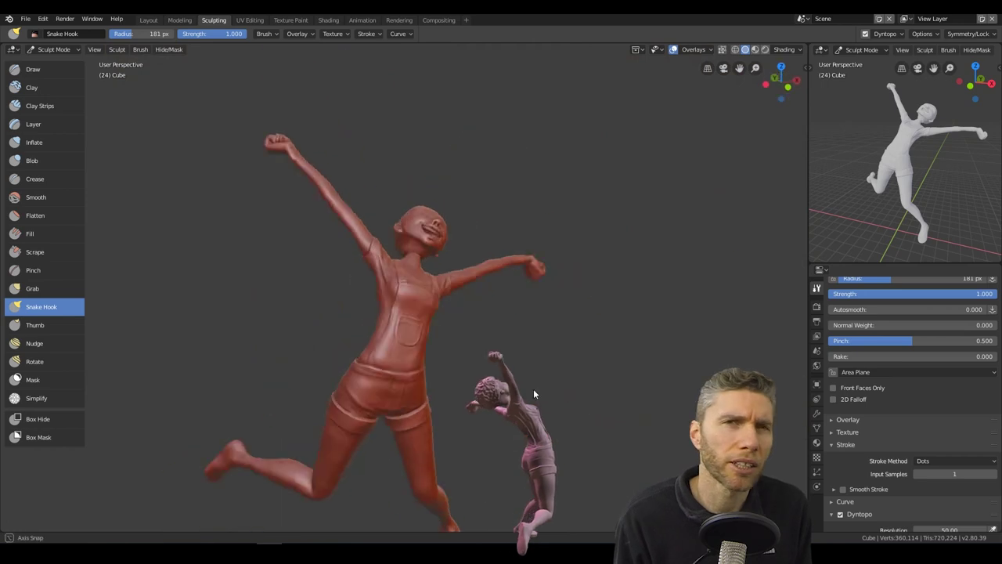
{"action": "mouse_move", "coordinate": [533, 389]}
{"action": "middle_mouse_down"}
{"action": "mouse_move", "coordinate": [356, 191]}
{"action": "mouse_move", "coordinate": [442, 238]}
{"action": "mouse_move", "coordinate": [499, 307]}
{"action": "middle_mouse_up"}
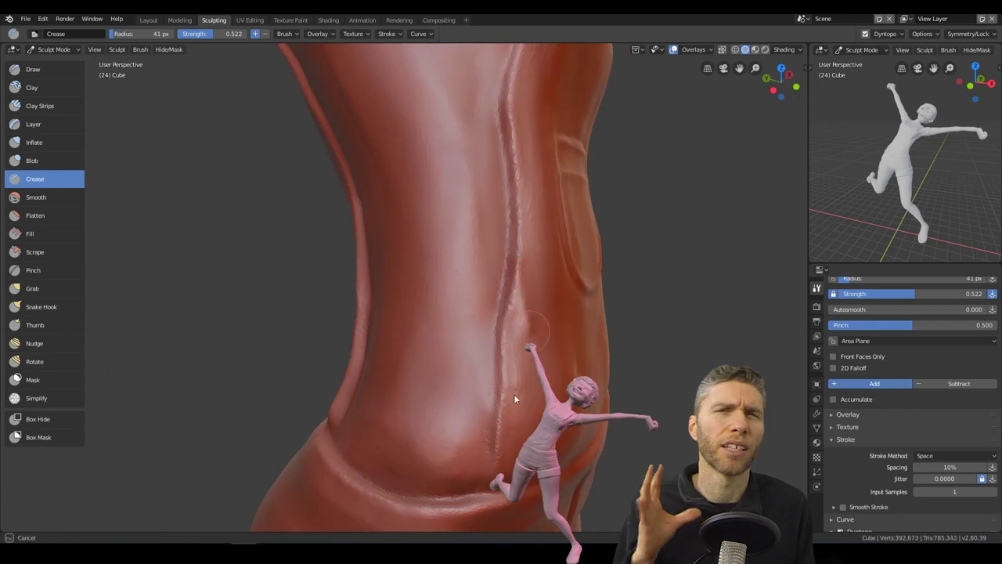
{"action": "mouse_move", "coordinate": [514, 393]}
{"action": "middle_mouse_down"}
{"action": "mouse_move", "coordinate": [600, 345]}
{"action": "mouse_move", "coordinate": [603, 285]}
{"action": "middle_mouse_up"}
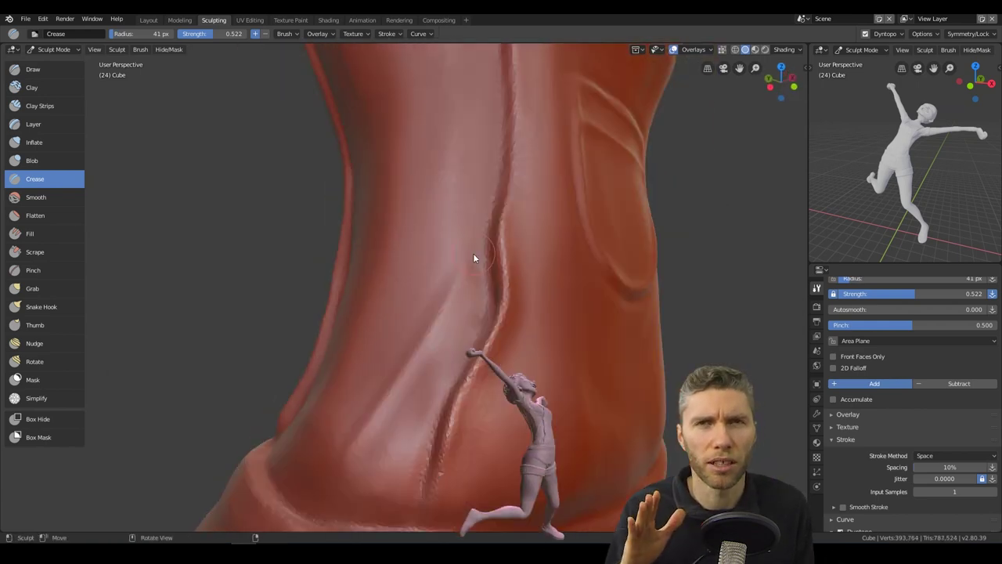
{"action": "middle_click_drag", "start_coordinate": [473, 253], "coordinate": [393, 436]}
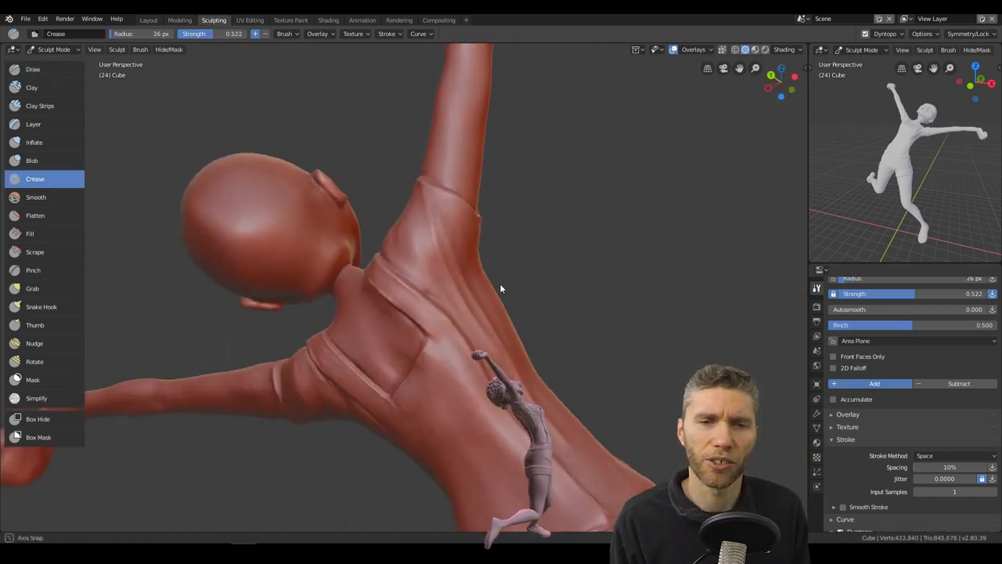
Pull out the fabric folds on the torso and arm with Snake Hook and deepen the face cavities
{"action": "mouse_move", "coordinate": [500, 288]}
{"action": "middle_mouse_down"}
{"action": "mouse_move", "coordinate": [443, 253]}
{"action": "mouse_move", "coordinate": [555, 318]}
{"action": "mouse_move", "coordinate": [512, 314]}
{"action": "mouse_move", "coordinate": [474, 354]}
{"action": "mouse_move", "coordinate": [467, 291]}
{"action": "mouse_move", "coordinate": [537, 239]}
{"action": "middle_mouse_up"}
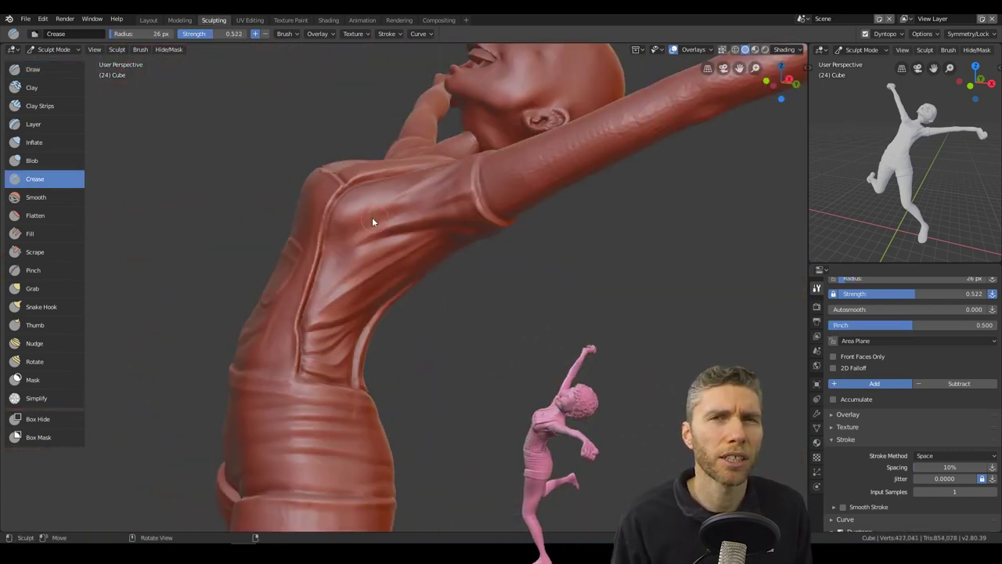
{"action": "middle_click_drag", "start_coordinate": [391, 217], "coordinate": [555, 188]}
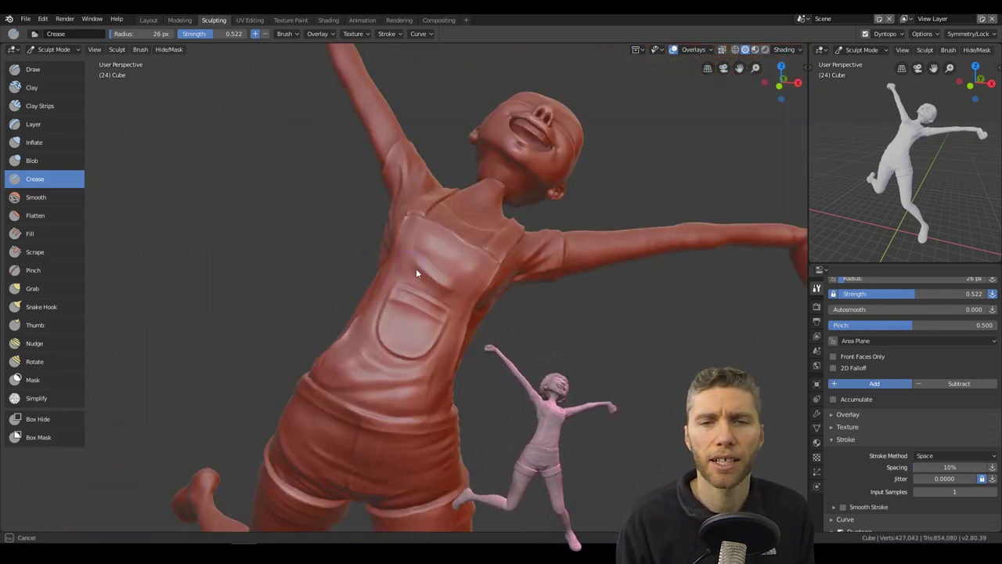
{"action": "mouse_move", "coordinate": [416, 268]}
{"action": "middle_mouse_down"}
{"action": "mouse_move", "coordinate": [353, 210]}
{"action": "mouse_move", "coordinate": [444, 243]}
{"action": "mouse_move", "coordinate": [388, 287]}
{"action": "middle_mouse_up"}
{"action": "key", "text": "k"}
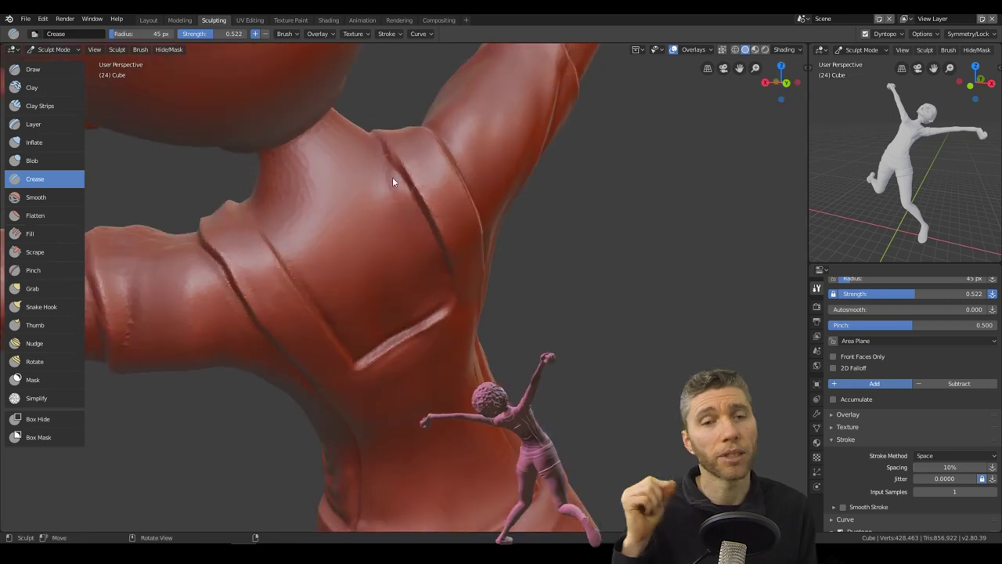
{"action": "middle_click_drag", "start_coordinate": [392, 177], "coordinate": [381, 131]}
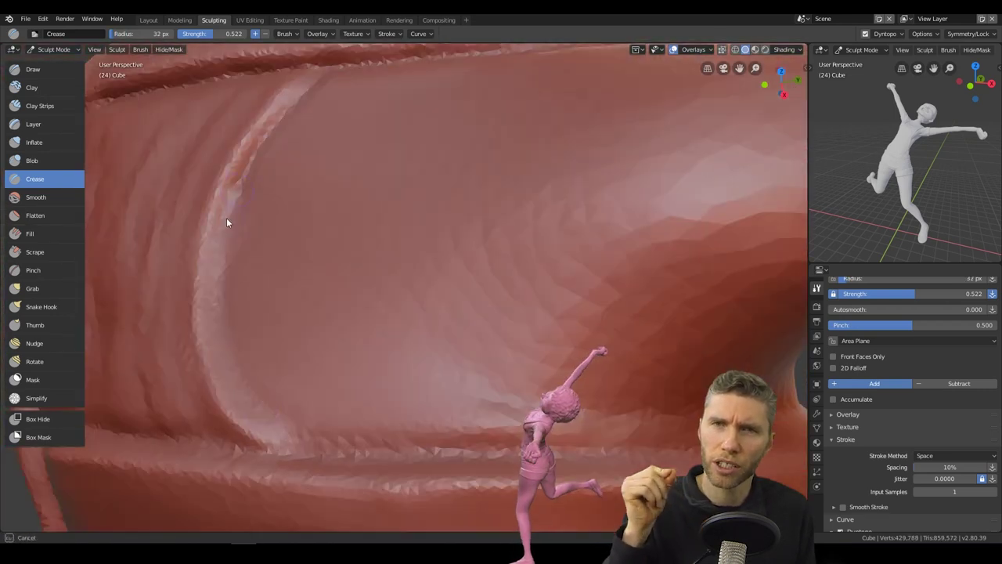
{"action": "middle_click_drag", "start_coordinate": [224, 217], "coordinate": [363, 294]}
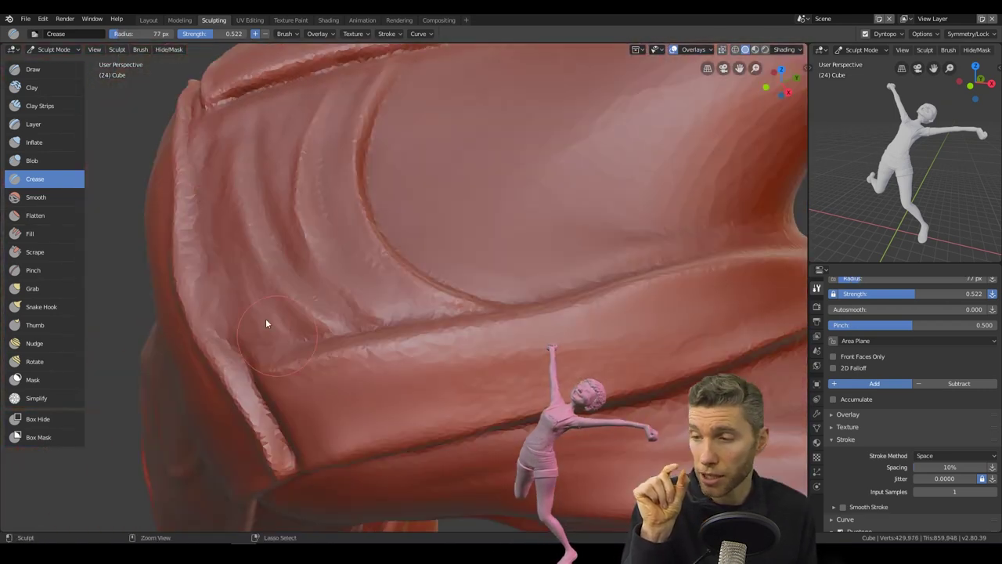
{"action": "mouse_move", "coordinate": [266, 324]}
{"action": "middle_mouse_down"}
{"action": "mouse_move", "coordinate": [219, 268]}
{"action": "mouse_move", "coordinate": [244, 344]}
{"action": "middle_mouse_up"}
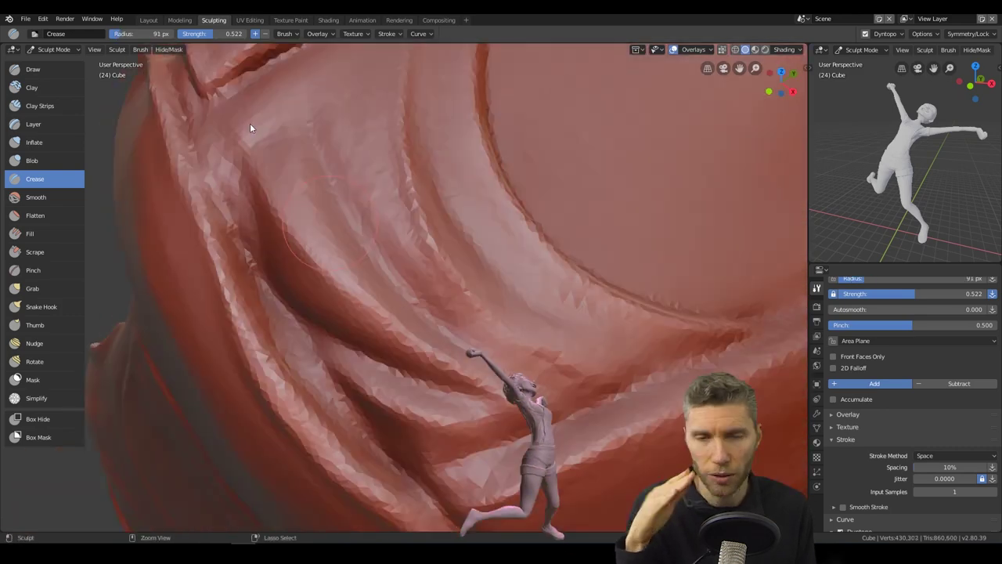
{"action": "middle_click_drag", "start_coordinate": [251, 125], "coordinate": [343, 262]}
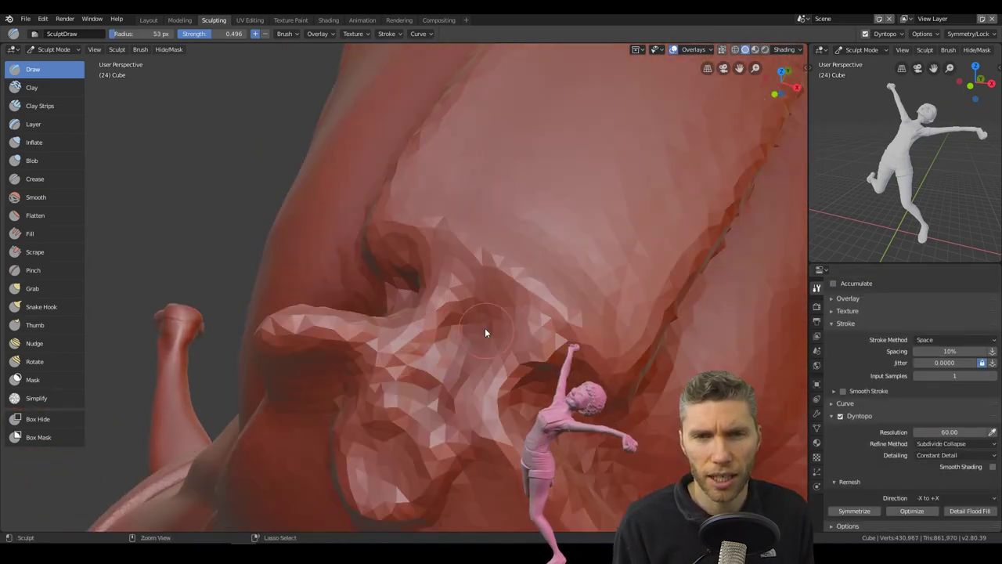
{"action": "left_click_drag", "start_coordinate": [485, 327], "coordinate": [401, 459]}
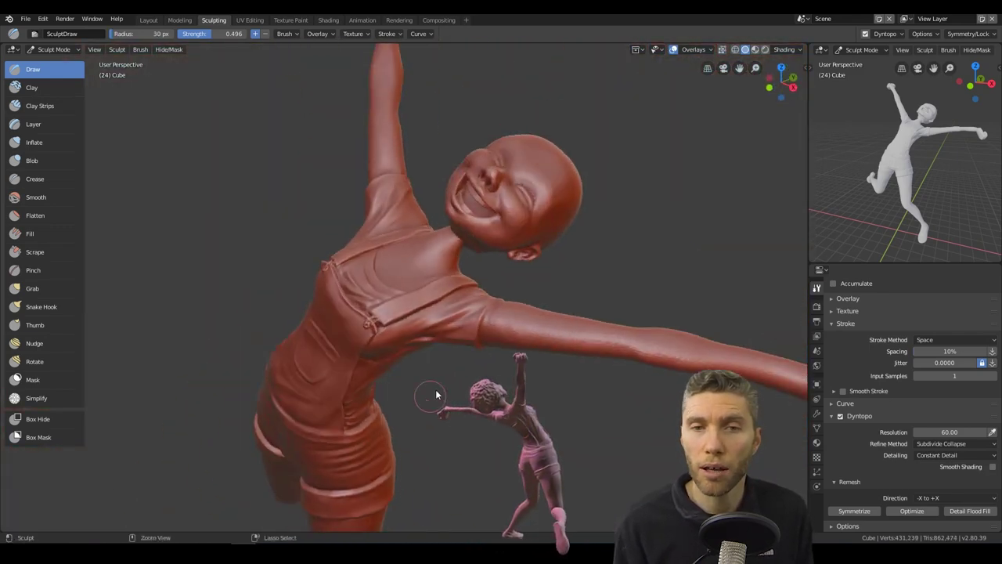
{"action": "middle_click_drag", "start_coordinate": [432, 398], "coordinate": [595, 375]}
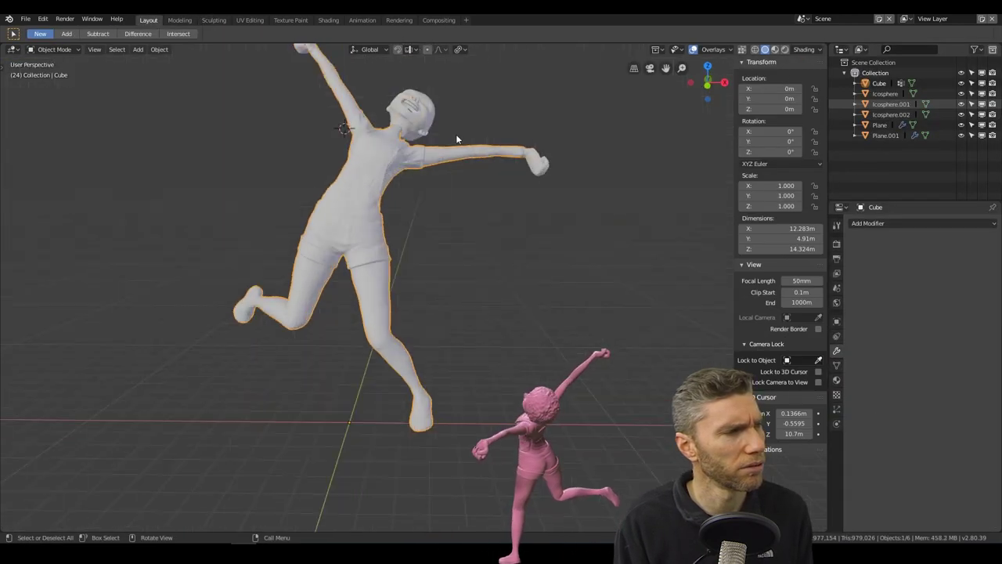
Select the figure, sculpt detail onto the neck, then resize the brush and switch to Snake Hook
{"action": "left_click", "coordinate": [429, 133]}
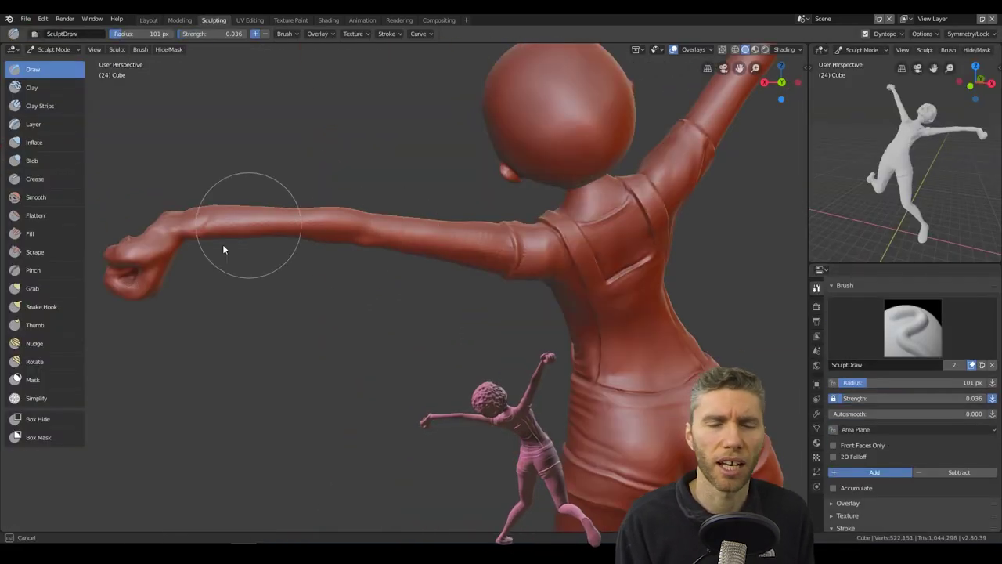
{"action": "scroll", "coordinate": [235, 247], "scroll_direction": "up", "scroll_amount": 3}
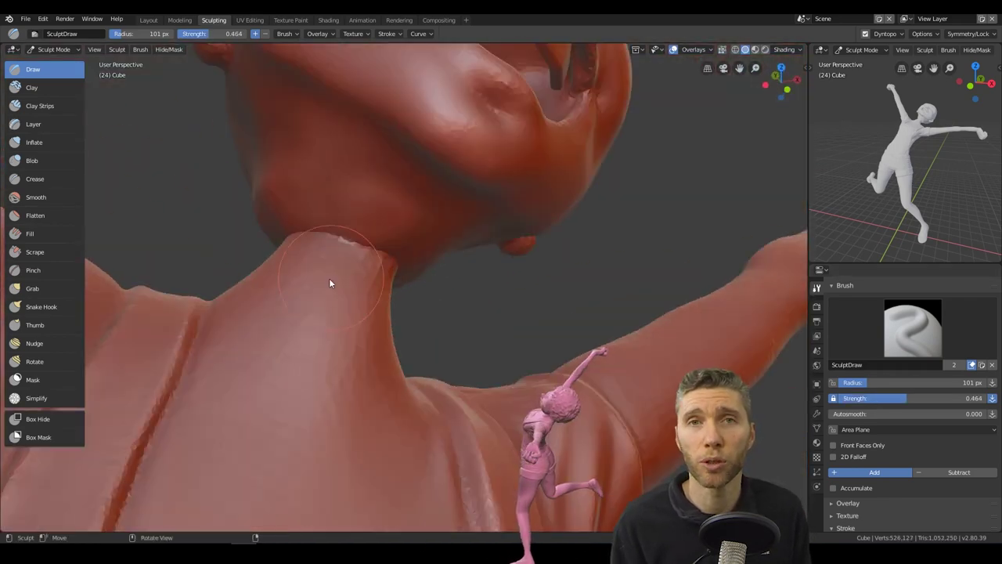
{"action": "middle_click_drag", "start_coordinate": [329, 277], "coordinate": [518, 287]}
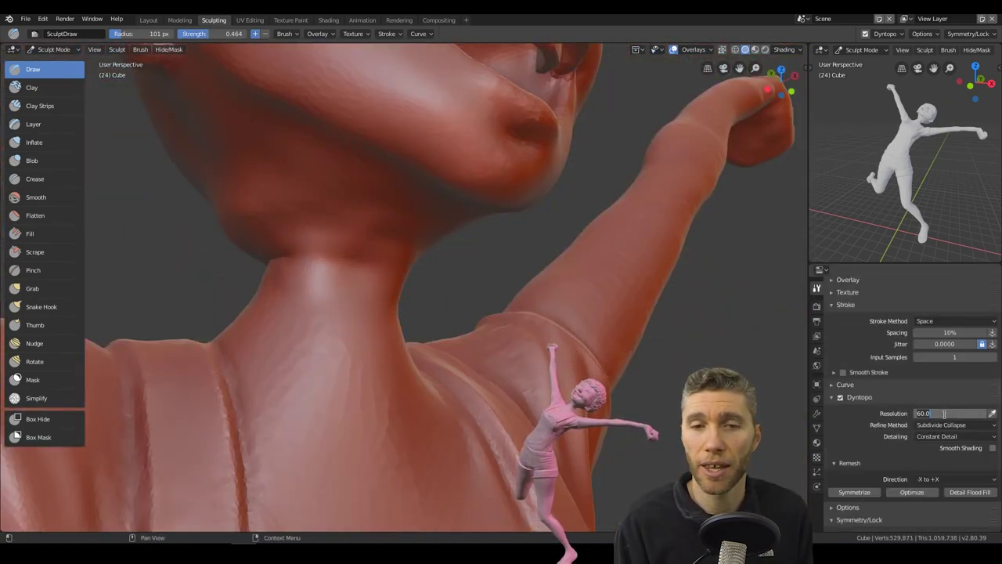
{"action": "key", "text": "f"}
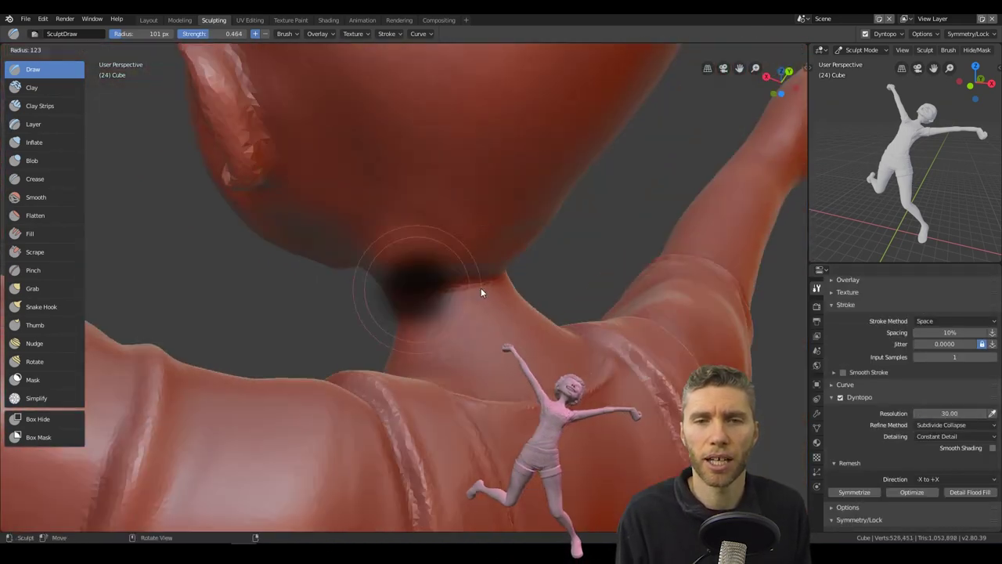
{"action": "left_click", "coordinate": [480, 292]}
{"action": "key", "text": "k"}
{"action": "mouse_move", "coordinate": [479, 254]}
{"action": "middle_mouse_down"}
{"action": "mouse_move", "coordinate": [459, 178]}
{"action": "mouse_move", "coordinate": [390, 274]}
{"action": "mouse_move", "coordinate": [401, 225]}
{"action": "middle_mouse_up"}
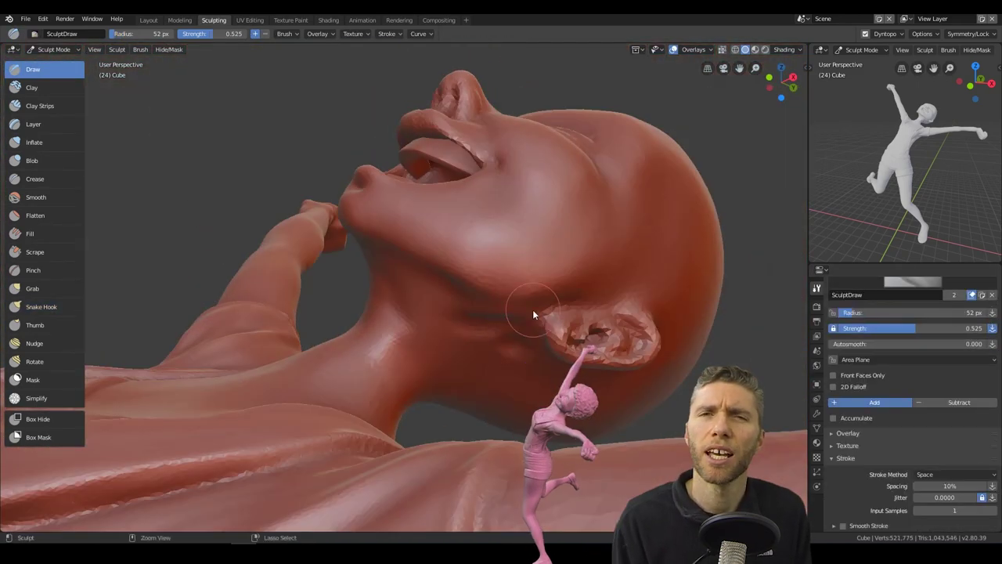
{"action": "mouse_move", "coordinate": [532, 313]}
{"action": "middle_mouse_down"}
{"action": "mouse_move", "coordinate": [530, 339]}
{"action": "mouse_move", "coordinate": [360, 363]}
{"action": "mouse_move", "coordinate": [340, 376]}
{"action": "mouse_move", "coordinate": [412, 361]}
{"action": "middle_mouse_up"}
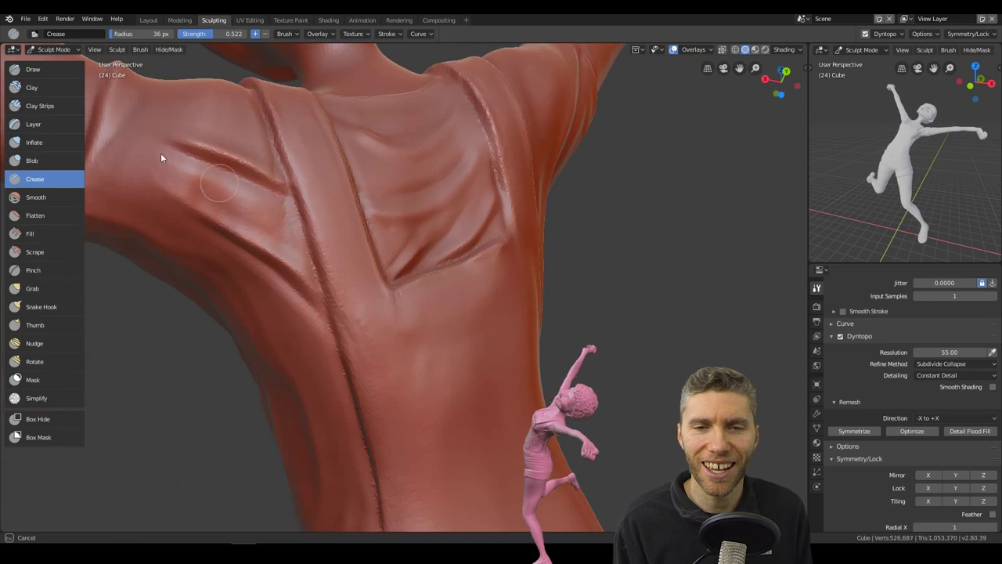
Orbit from the front view past the face, collar and waist down to a close view of the foot
{"action": "scroll", "coordinate": [160, 158], "scroll_direction": "down", "scroll_amount": 5}
{"action": "middle_click_drag", "start_coordinate": [275, 208], "coordinate": [521, 324]}
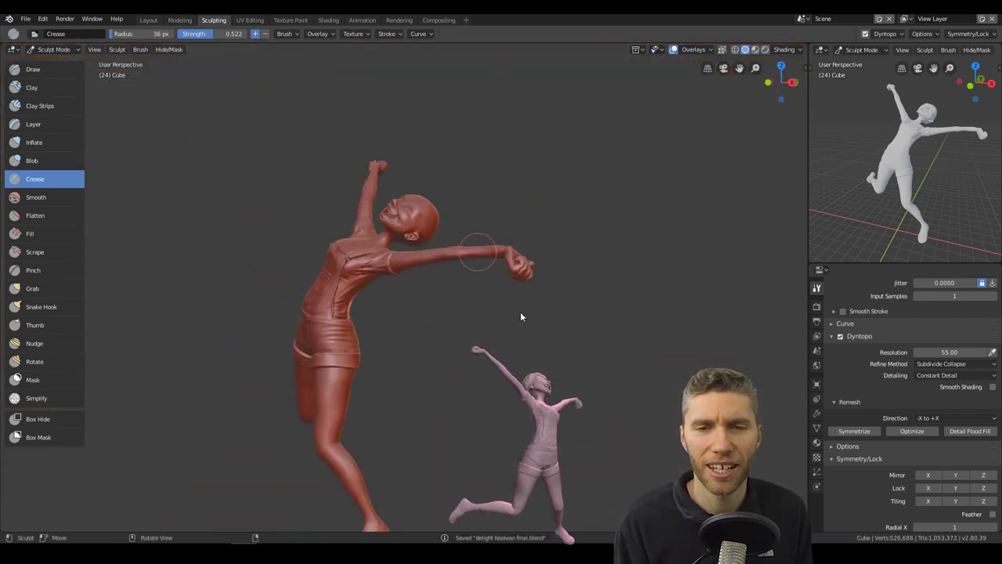
{"action": "scroll", "coordinate": [520, 312], "scroll_direction": "up", "scroll_amount": 8}
{"action": "middle_click_drag", "start_coordinate": [276, 240], "coordinate": [367, 224]}
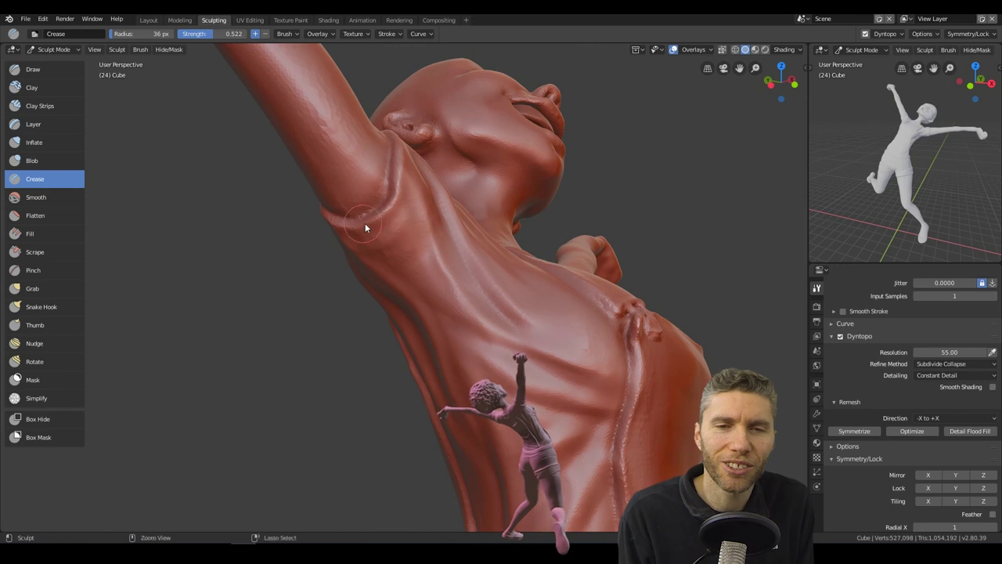
{"action": "scroll", "coordinate": [461, 395], "scroll_direction": "down", "scroll_amount": 5}
{"action": "scroll", "coordinate": [447, 293], "scroll_direction": "up", "scroll_amount": 6}
{"action": "mouse_move", "coordinate": [446, 293]}
{"action": "middle_mouse_down"}
{"action": "mouse_move", "coordinate": [525, 264]}
{"action": "mouse_move", "coordinate": [644, 416]}
{"action": "mouse_move", "coordinate": [279, 266]}
{"action": "mouse_move", "coordinate": [446, 385]}
{"action": "mouse_move", "coordinate": [454, 320]}
{"action": "mouse_move", "coordinate": [384, 322]}
{"action": "mouse_move", "coordinate": [331, 381]}
{"action": "mouse_move", "coordinate": [374, 260]}
{"action": "mouse_move", "coordinate": [589, 216]}
{"action": "mouse_move", "coordinate": [450, 348]}
{"action": "mouse_move", "coordinate": [569, 401]}
{"action": "mouse_move", "coordinate": [555, 357]}
{"action": "mouse_move", "coordinate": [530, 347]}
{"action": "mouse_move", "coordinate": [529, 373]}
{"action": "middle_mouse_up"}
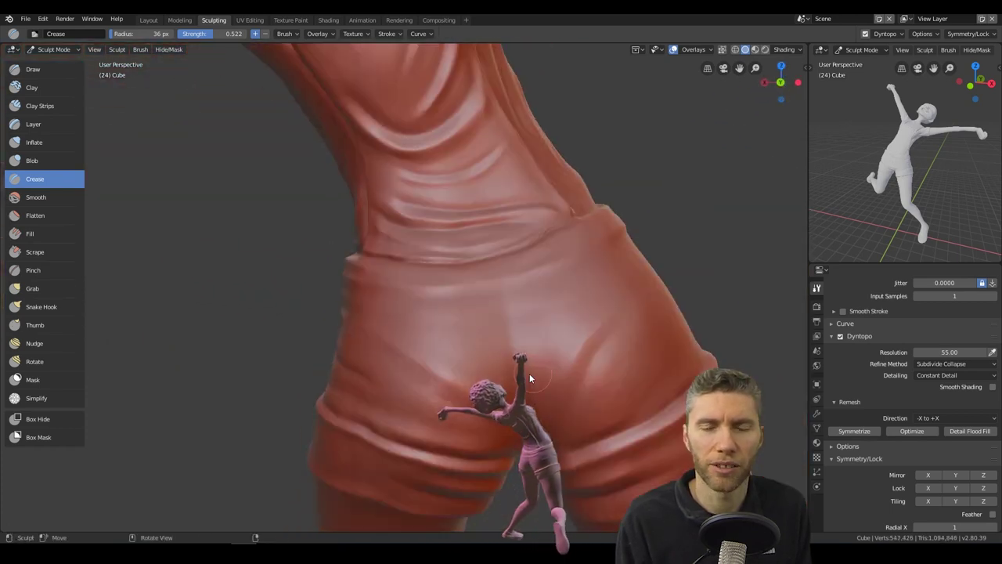
{"action": "mouse_move", "coordinate": [626, 347]}
{"action": "middle_mouse_down"}
{"action": "mouse_move", "coordinate": [491, 320]}
{"action": "mouse_move", "coordinate": [657, 290]}
{"action": "mouse_move", "coordinate": [461, 336]}
{"action": "mouse_move", "coordinate": [347, 253]}
{"action": "mouse_move", "coordinate": [465, 268]}
{"action": "mouse_move", "coordinate": [488, 339]}
{"action": "middle_mouse_up"}
{"action": "scroll", "coordinate": [600, 365], "scroll_direction": "down", "scroll_amount": 5}
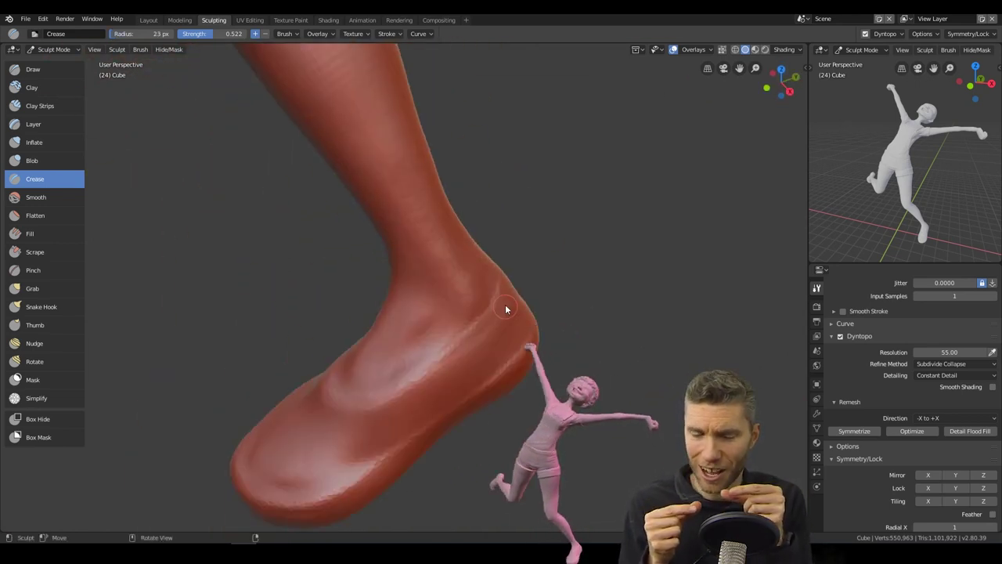
{"action": "mouse_move", "coordinate": [506, 309]}
{"action": "middle_mouse_down"}
{"action": "mouse_move", "coordinate": [428, 334]}
{"action": "mouse_move", "coordinate": [556, 281]}
{"action": "mouse_move", "coordinate": [473, 316]}
{"action": "mouse_move", "coordinate": [553, 329]}
{"action": "mouse_move", "coordinate": [410, 306]}
{"action": "mouse_move", "coordinate": [376, 237]}
{"action": "mouse_move", "coordinate": [385, 351]}
{"action": "mouse_move", "coordinate": [433, 266]}
{"action": "mouse_move", "coordinate": [387, 178]}
{"action": "mouse_move", "coordinate": [358, 310]}
{"action": "mouse_move", "coordinate": [440, 369]}
{"action": "mouse_move", "coordinate": [276, 408]}
{"action": "middle_mouse_up"}
Carve a creased rim around the shoe opening with the Crease brush, then enlarge the brush
{"action": "scroll", "coordinate": [276, 409], "scroll_direction": "up", "scroll_amount": 4}
{"action": "key", "text": "x"}
{"action": "middle_click_drag", "start_coordinate": [349, 403], "coordinate": [478, 312]}
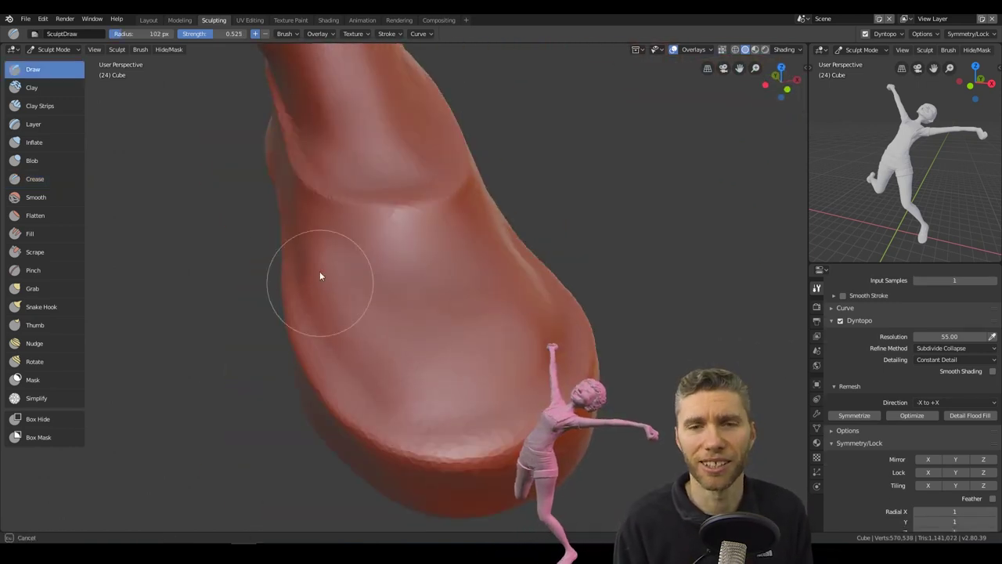
{"action": "middle_click_drag", "start_coordinate": [319, 271], "coordinate": [153, 205]}
{"action": "key", "text": "shift+c"}
{"action": "mouse_move", "coordinate": [450, 130]}
{"action": "middle_mouse_down"}
{"action": "mouse_move", "coordinate": [329, 190]}
{"action": "mouse_move", "coordinate": [376, 271]}
{"action": "middle_mouse_up"}
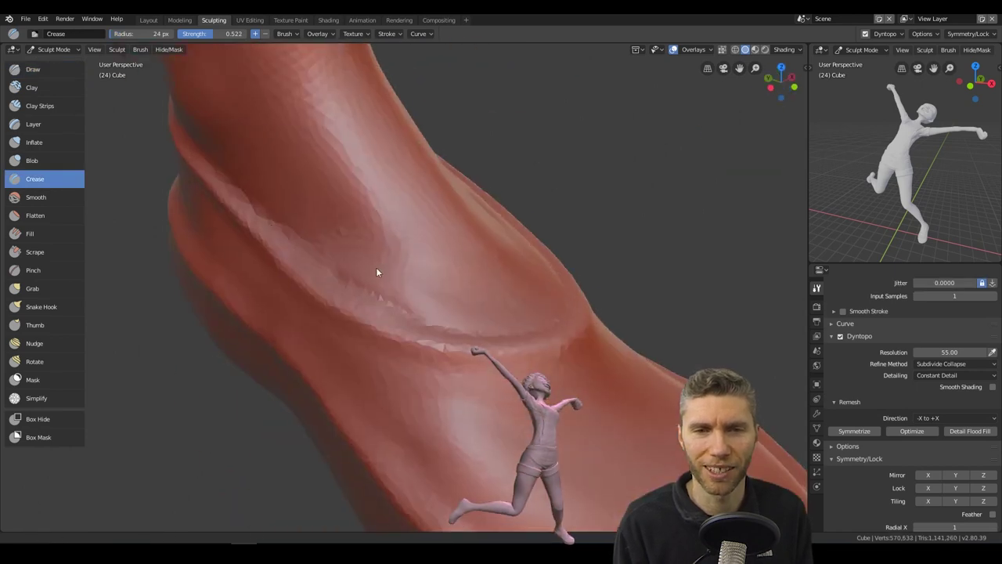
{"action": "key", "text": "f"}
{"action": "left_click", "coordinate": [259, 206]}
{"action": "mouse_move", "coordinate": [259, 206]}
{"action": "middle_mouse_down"}
{"action": "mouse_move", "coordinate": [474, 314]}
{"action": "mouse_move", "coordinate": [612, 209]}
{"action": "mouse_move", "coordinate": [544, 222]}
{"action": "middle_mouse_up"}
Refine the shoe's shape using the Draw, Scrape, Snake Hook and Crease brushes
{"action": "key", "text": "x"}
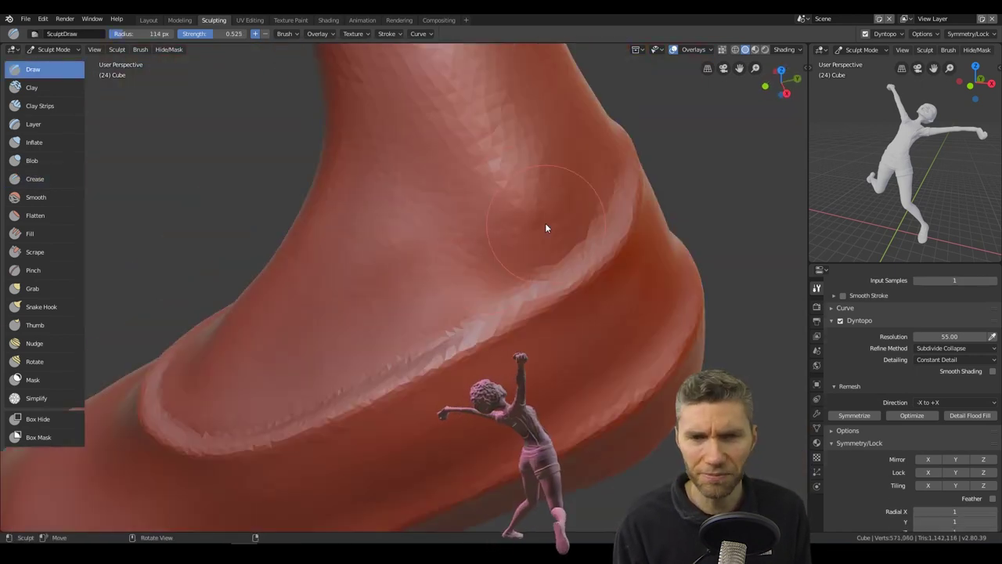
{"action": "scroll", "coordinate": [545, 222], "scroll_direction": "down", "scroll_amount": 4}
{"action": "key", "text": "shift+t"}
{"action": "mouse_move", "coordinate": [548, 258]}
{"action": "middle_mouse_down"}
{"action": "mouse_move", "coordinate": [506, 280]}
{"action": "mouse_move", "coordinate": [410, 291]}
{"action": "mouse_move", "coordinate": [421, 307]}
{"action": "mouse_move", "coordinate": [463, 285]}
{"action": "mouse_move", "coordinate": [404, 259]}
{"action": "mouse_move", "coordinate": [387, 336]}
{"action": "mouse_move", "coordinate": [420, 308]}
{"action": "middle_mouse_up"}
{"action": "key", "text": "k"}
{"action": "scroll", "coordinate": [421, 308], "scroll_direction": "up", "scroll_amount": 5}
{"action": "key", "text": "x"}
{"action": "left_click", "coordinate": [70, 180]}
{"action": "mouse_move", "coordinate": [258, 306]}
{"action": "middle_mouse_down"}
{"action": "mouse_move", "coordinate": [438, 404]}
{"action": "mouse_move", "coordinate": [533, 101]}
{"action": "mouse_move", "coordinate": [371, 304]}
{"action": "mouse_move", "coordinate": [507, 160]}
{"action": "mouse_move", "coordinate": [398, 286]}
{"action": "mouse_move", "coordinate": [273, 325]}
{"action": "mouse_move", "coordinate": [295, 382]}
{"action": "mouse_move", "coordinate": [228, 202]}
{"action": "mouse_move", "coordinate": [249, 400]}
{"action": "mouse_move", "coordinate": [176, 325]}
{"action": "mouse_move", "coordinate": [304, 133]}
{"action": "mouse_move", "coordinate": [90, 231]}
{"action": "middle_mouse_up"}
Pull the fist and forearm into shape with an enlarged Snake Hook brush
{"action": "left_click", "coordinate": [41, 306]}
{"action": "middle_click_drag", "start_coordinate": [157, 297], "coordinate": [418, 255]}
{"action": "scroll", "coordinate": [470, 306], "scroll_direction": "down", "scroll_amount": 5}
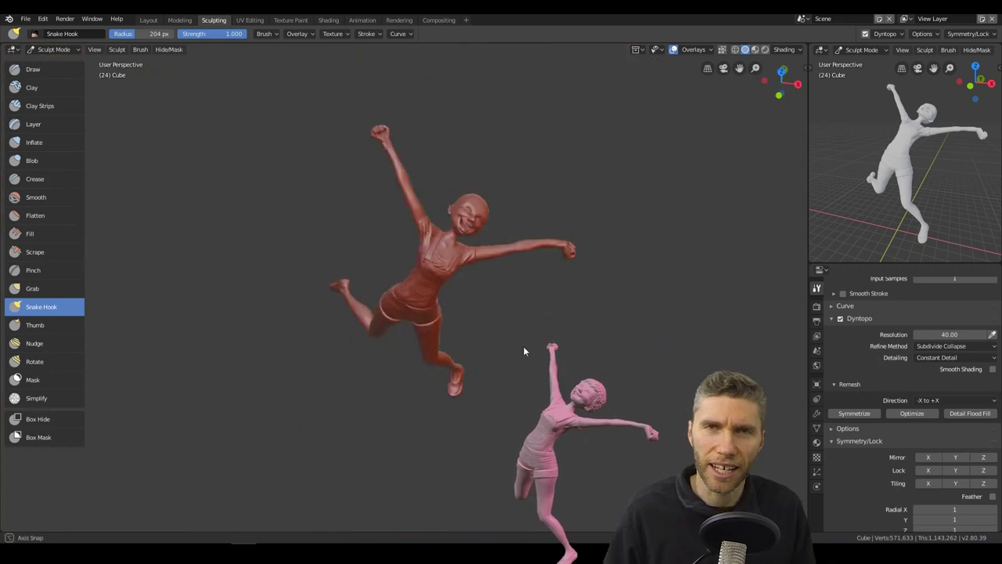
{"action": "scroll", "coordinate": [373, 360], "scroll_direction": "up", "scroll_amount": 6}
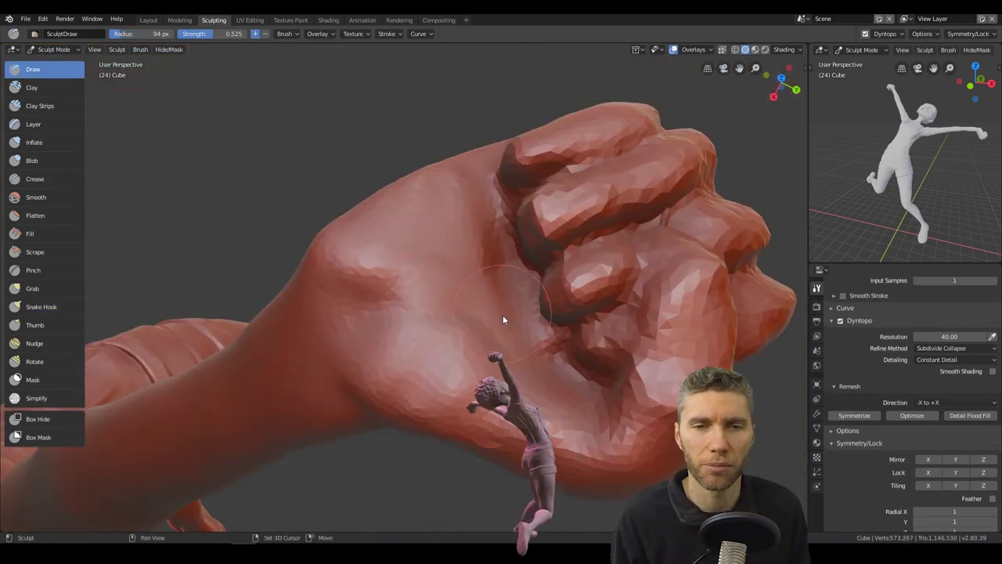
{"action": "mouse_move", "coordinate": [502, 315]}
{"action": "middle_mouse_down"}
{"action": "mouse_move", "coordinate": [548, 155]}
{"action": "mouse_move", "coordinate": [587, 296]}
{"action": "mouse_move", "coordinate": [387, 329]}
{"action": "mouse_move", "coordinate": [393, 218]}
{"action": "mouse_move", "coordinate": [391, 383]}
{"action": "mouse_move", "coordinate": [257, 418]}
{"action": "mouse_move", "coordinate": [309, 277]}
{"action": "middle_mouse_up"}
{"action": "key", "text": "k"}
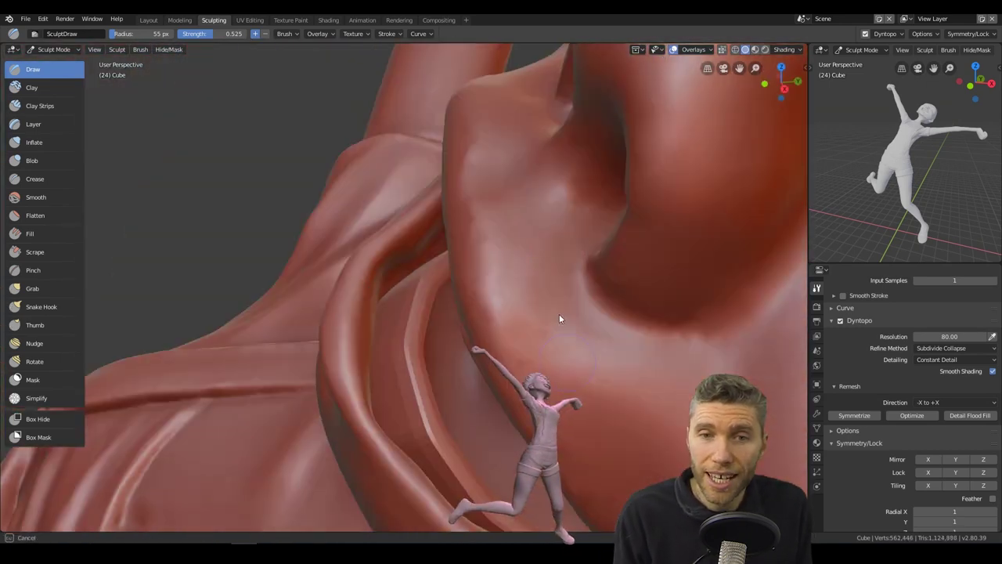
Carve crease lines into the cheek, pick the Simplify brush and save the sculpt
{"action": "key", "text": "shift+c"}
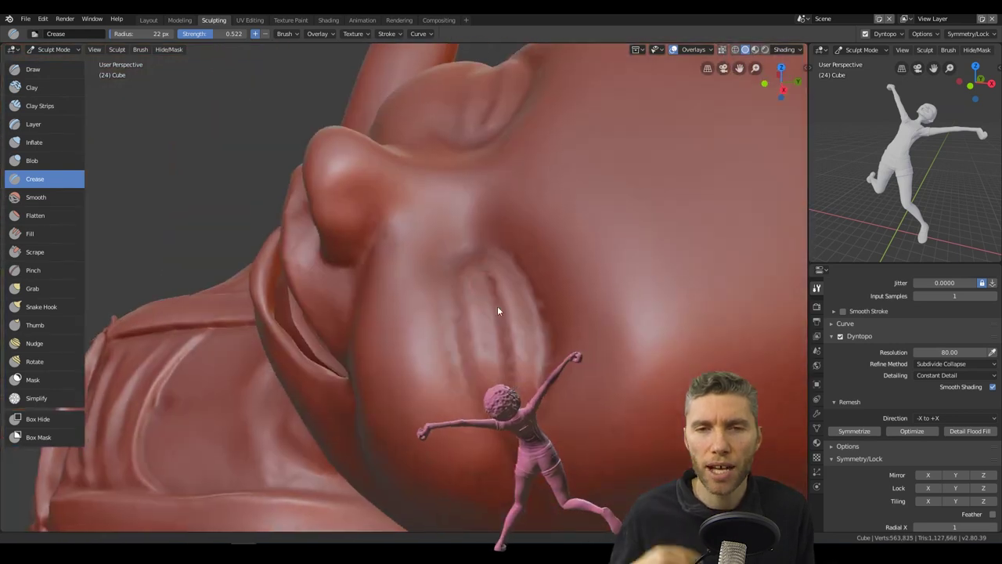
{"action": "left_click_drag", "start_coordinate": [497, 308], "coordinate": [447, 297]}
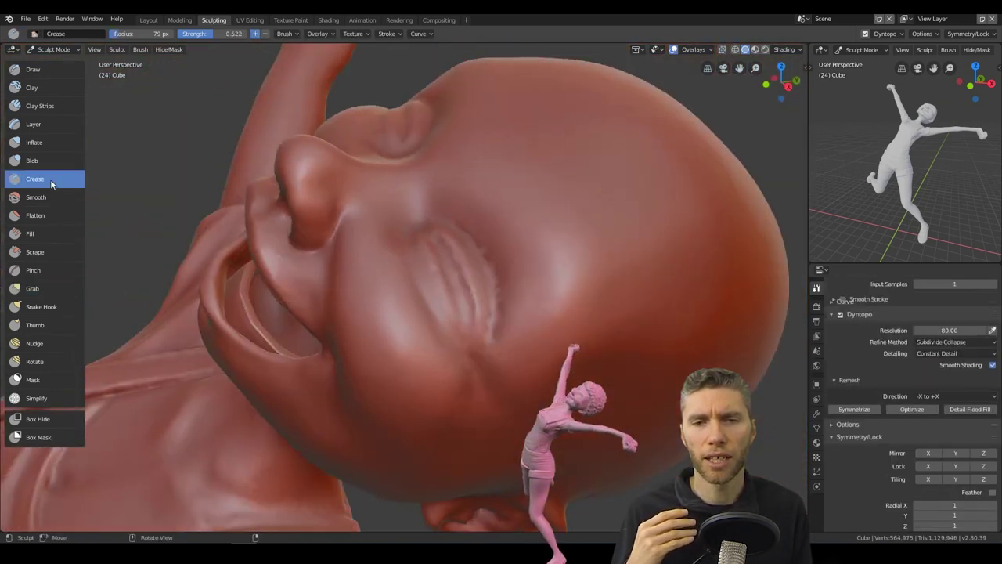
{"action": "left_click", "coordinate": [47, 398]}
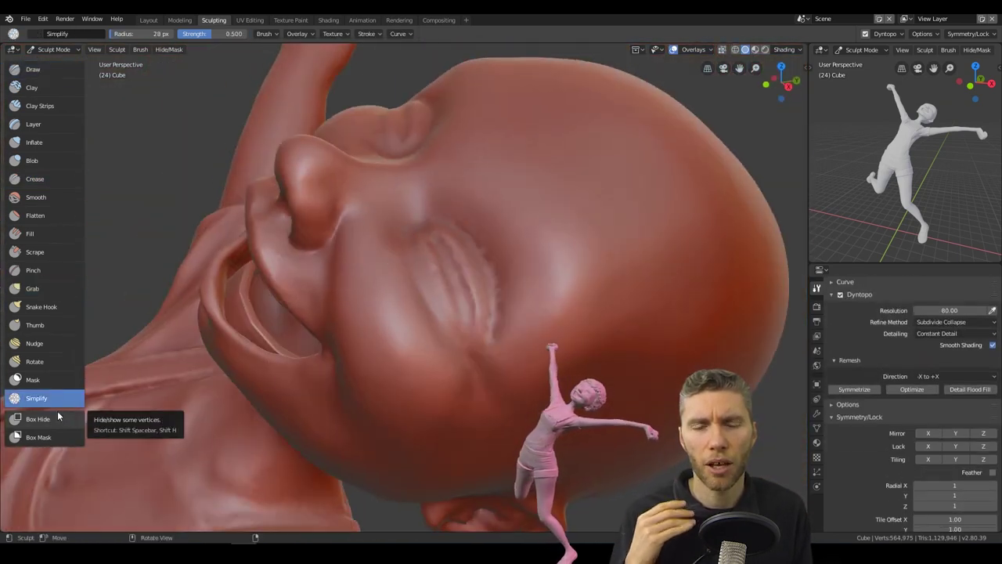
{"action": "key", "text": "ctrl+s"}
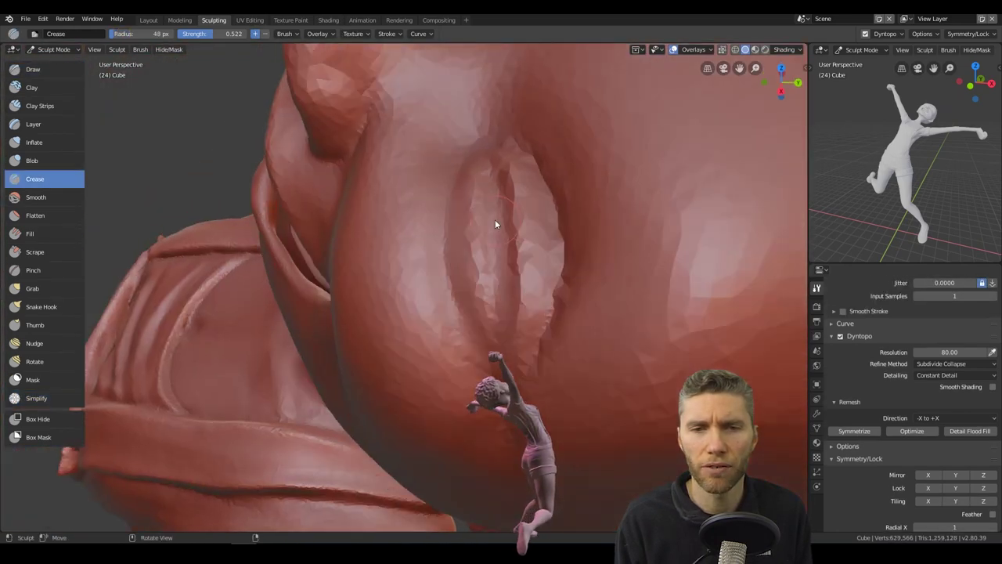
{"action": "middle_click_drag", "start_coordinate": [495, 223], "coordinate": [541, 90], "text": "ctrl"}
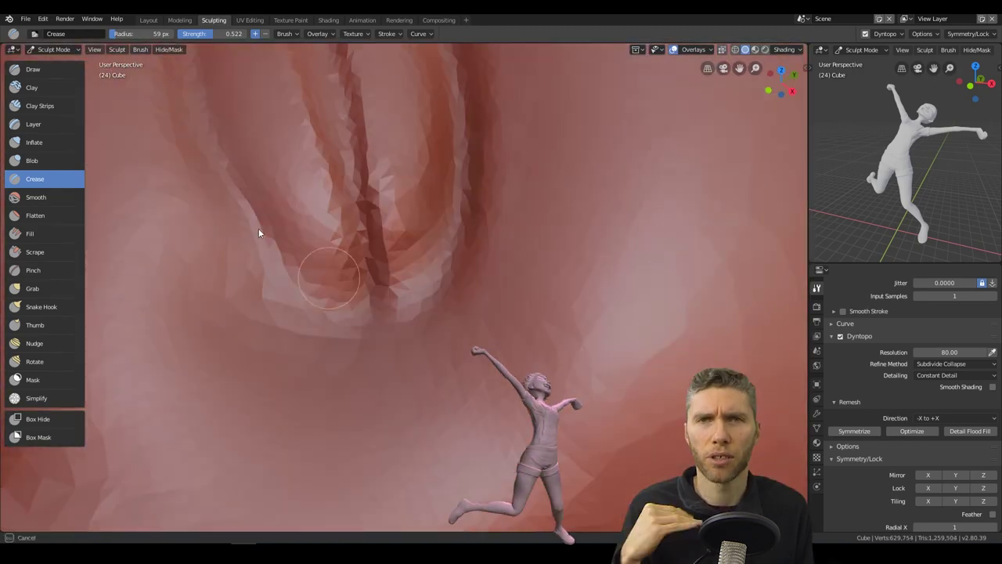
Save the sculpt file through the File menu
{"action": "left_click", "coordinate": [26, 18]}
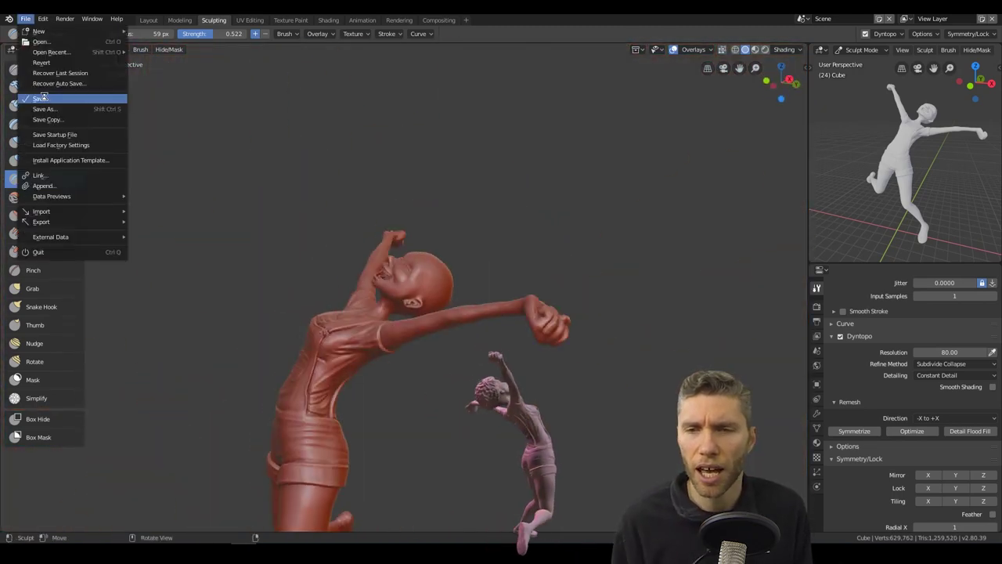
{"action": "left_click", "coordinate": [43, 98]}
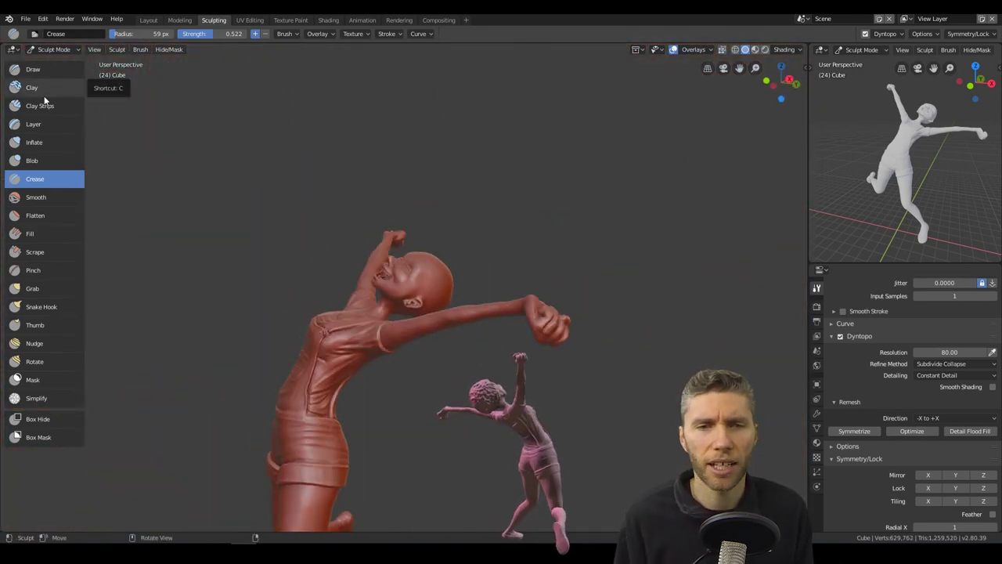